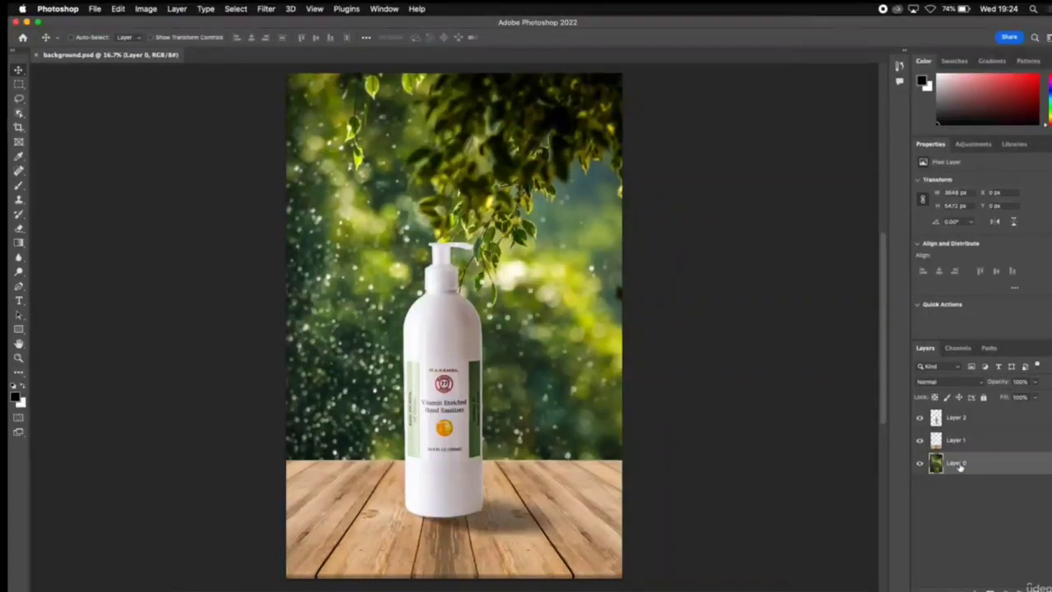
Step: Rename the three layers, from the lowest to the uppermost, as background, floor and bottle
double_click(956, 464)
type("background")
key("Return")
left_click(957, 442)
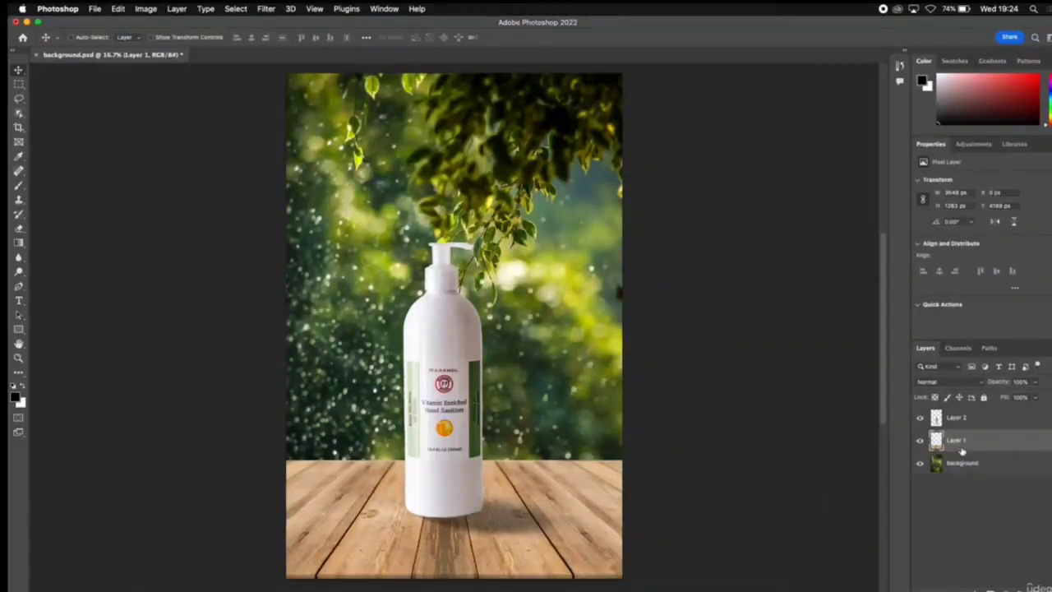
type("floor")
key("Return")
left_click(958, 419)
double_click(956, 418)
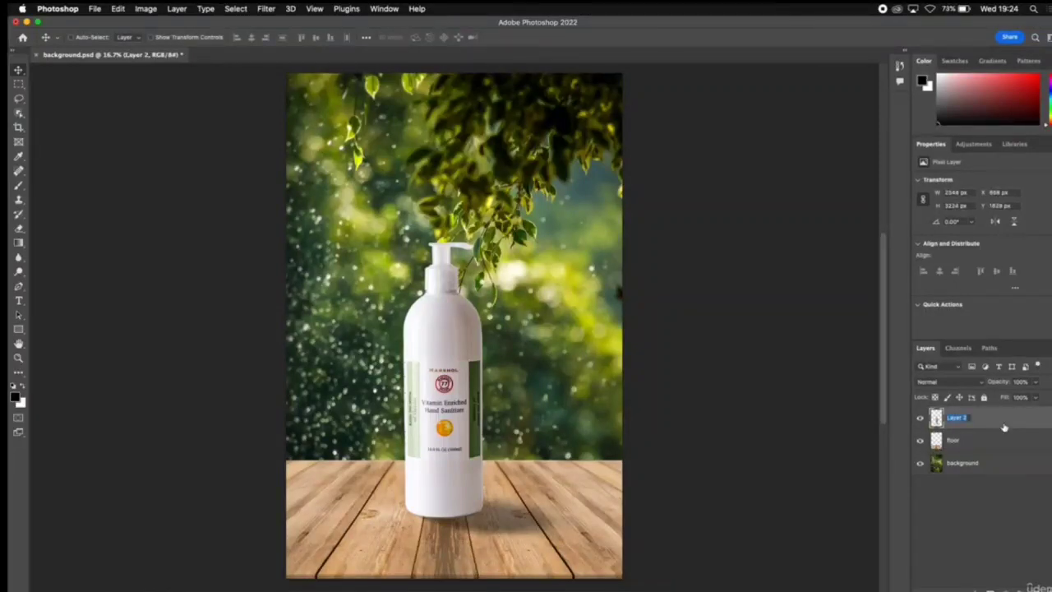
type("bottle")
key("Return")
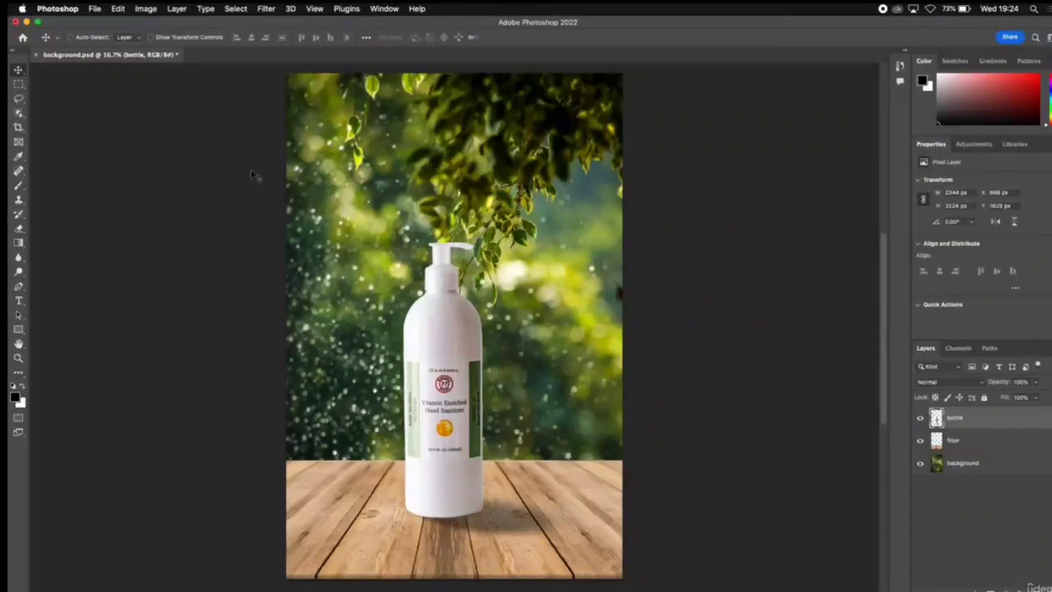
Step: Turn on Show Transform Controls and select the floor, background and bottle layers in turn to compare their bounding boxes
left_click(151, 38)
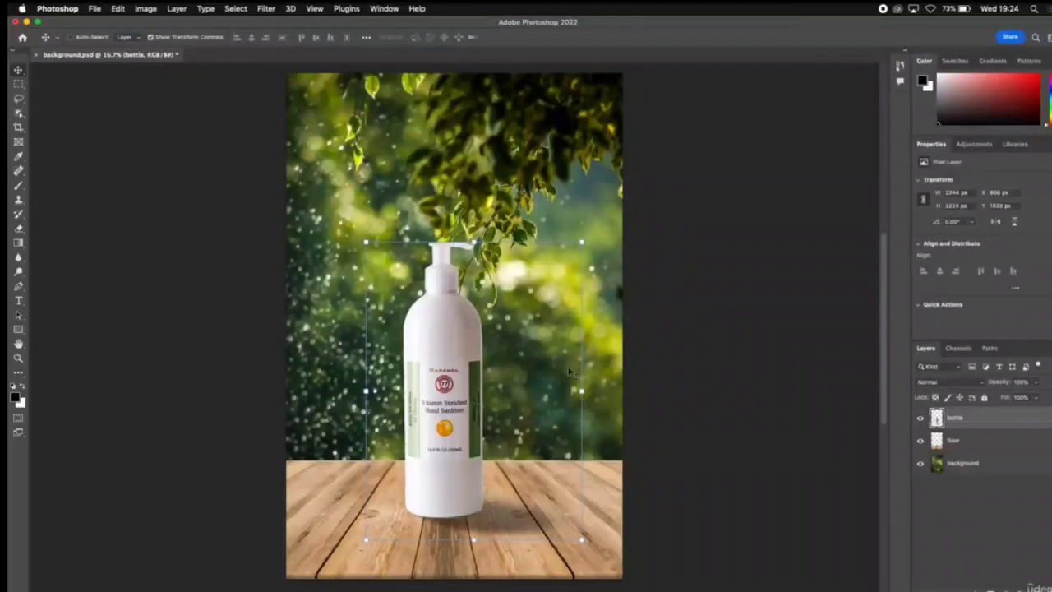
left_click(972, 444)
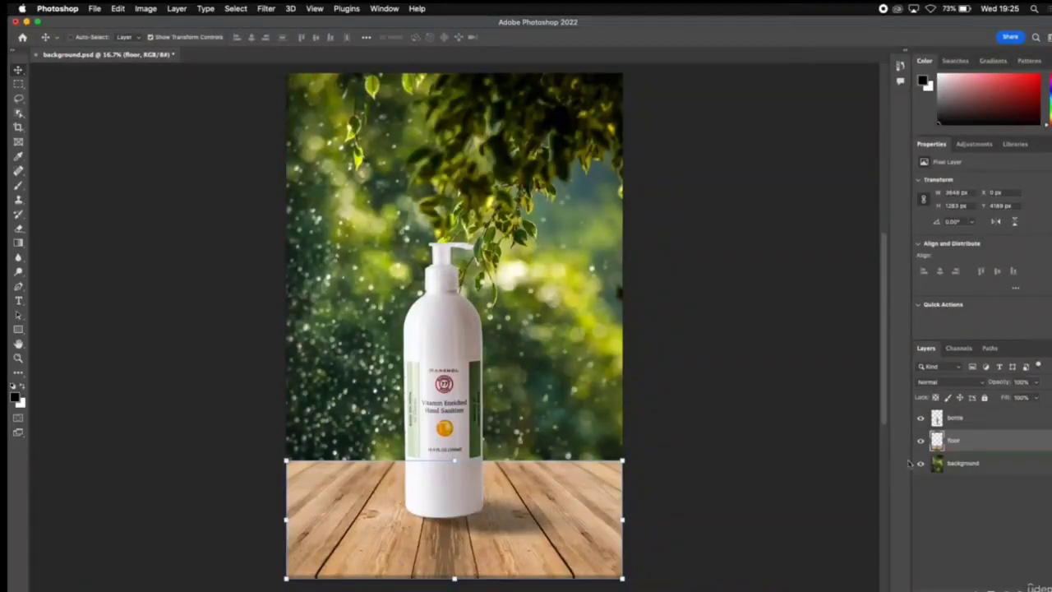
left_click(978, 467)
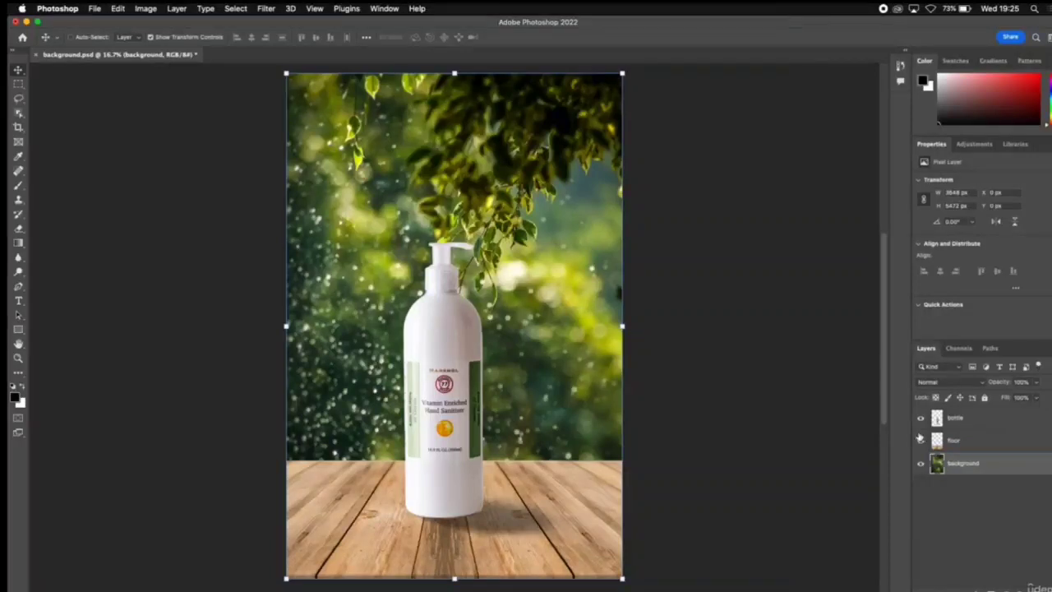
left_click(967, 441)
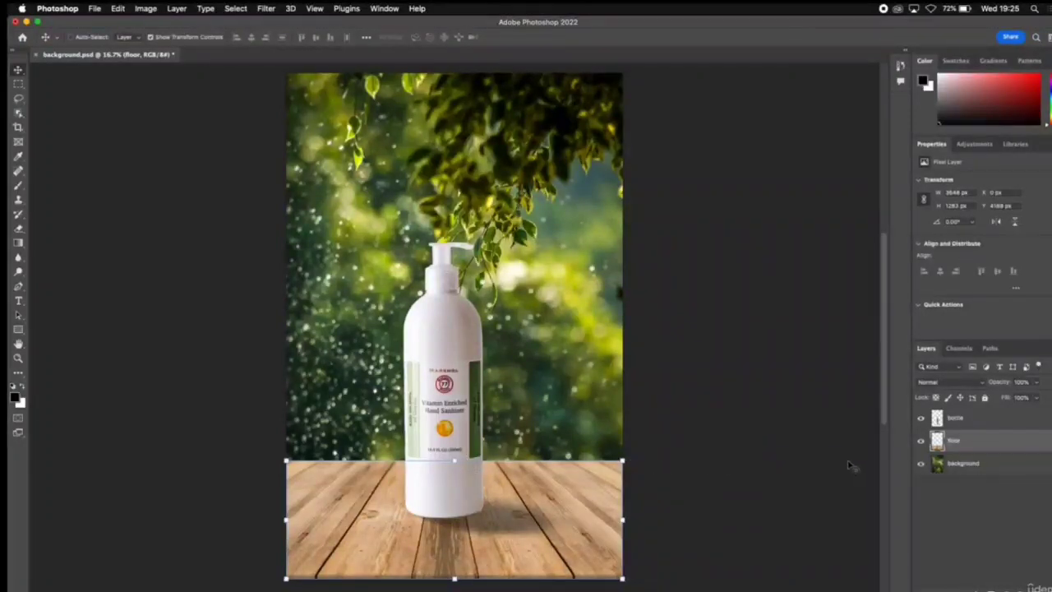
left_click(992, 425)
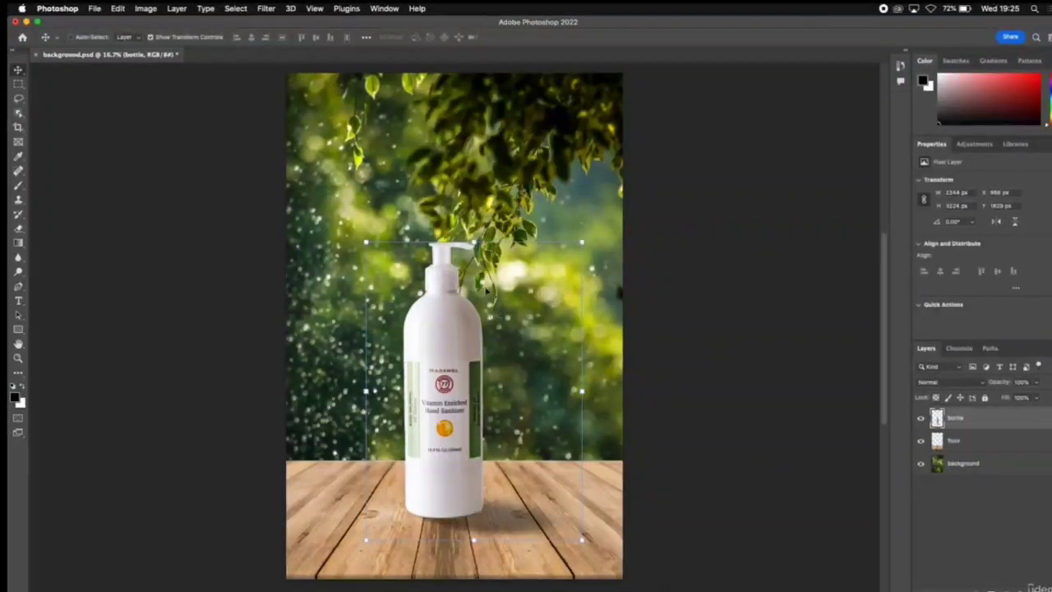
Step: Scale the bottle layer up proportionally to about 130% and apply the transform
left_click_drag(474, 243, 500, 142)
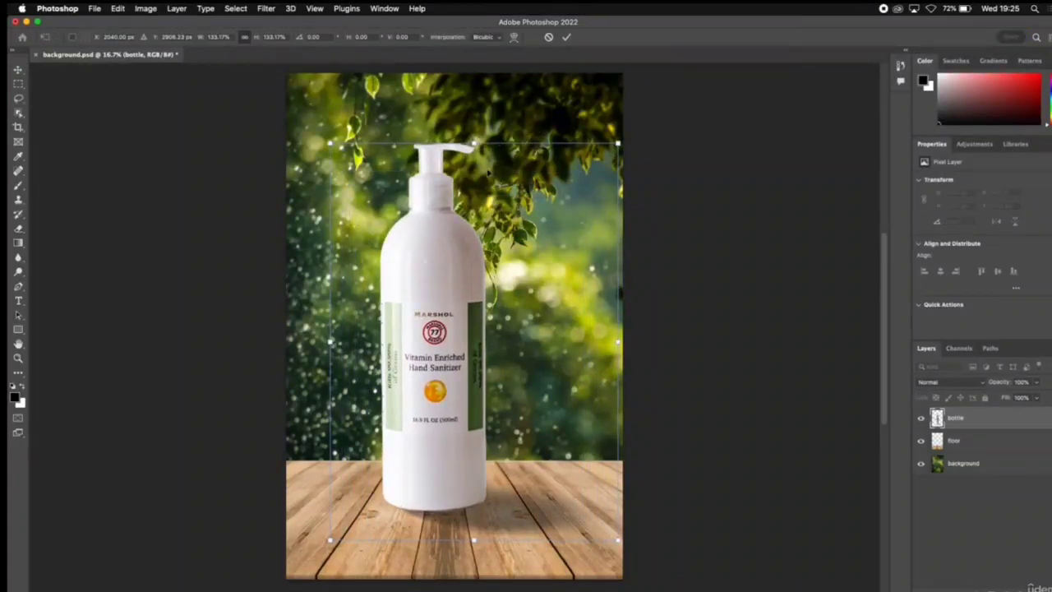
left_click_drag(474, 144, 474, 177)
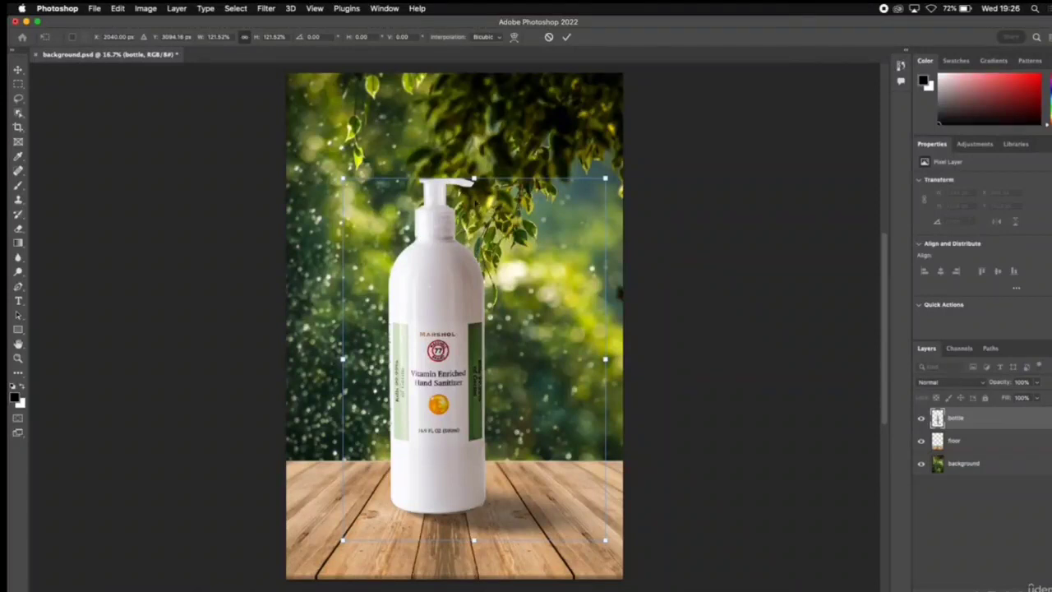
left_click_drag(474, 177, 474, 152)
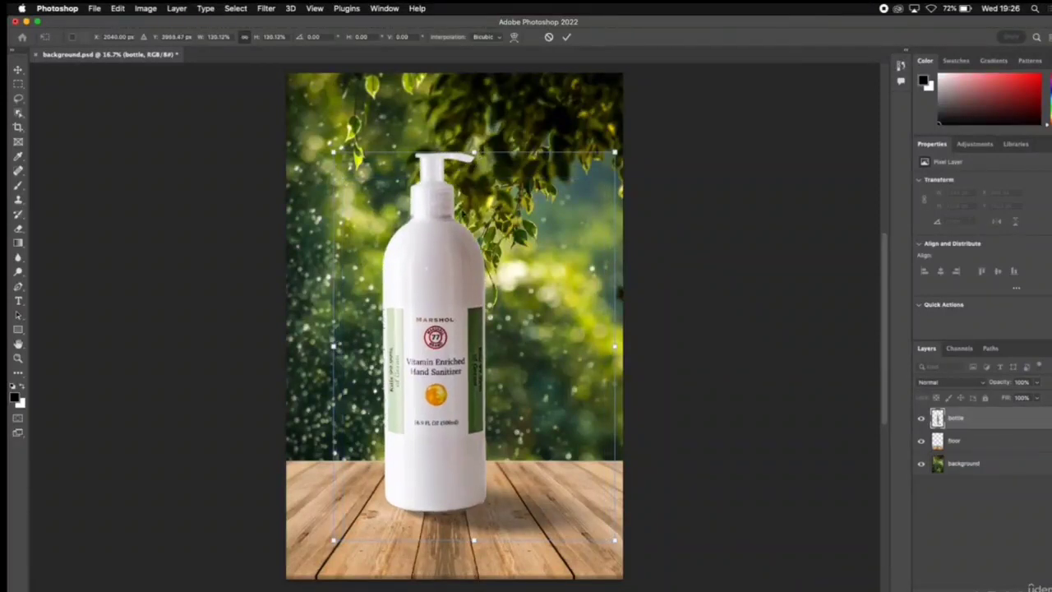
left_click(565, 38)
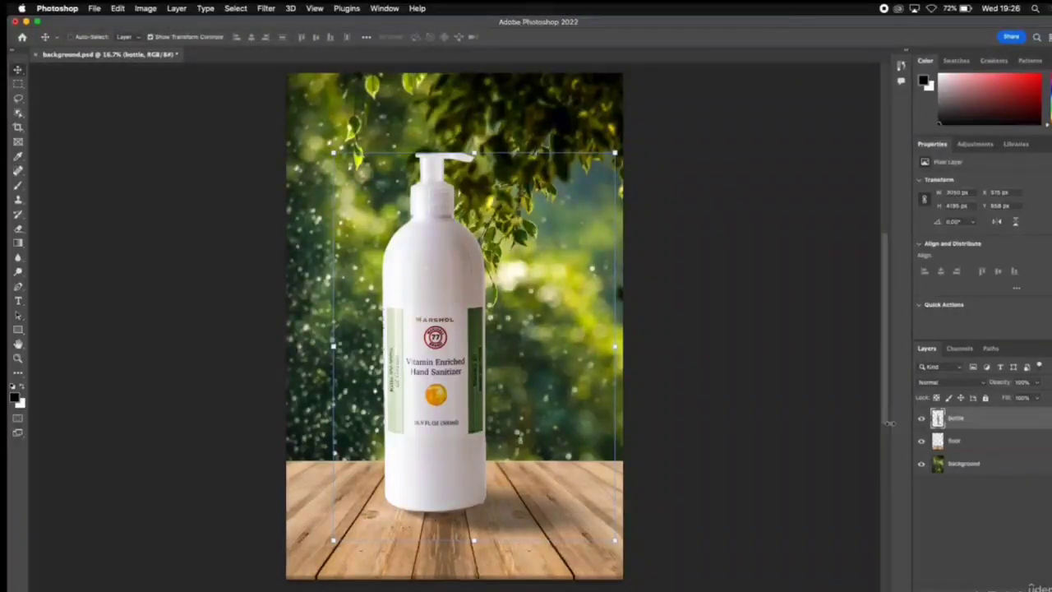
Step: Try enlarging the floor layer proportionally to about 119%, and cancel the transform
left_click(986, 450)
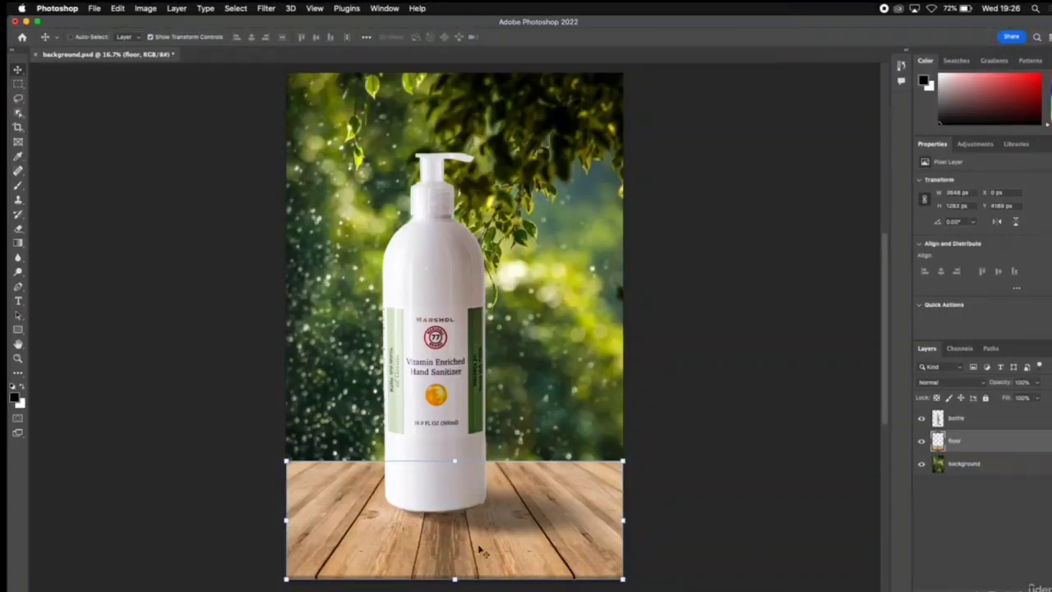
left_click_drag(455, 463, 477, 433)
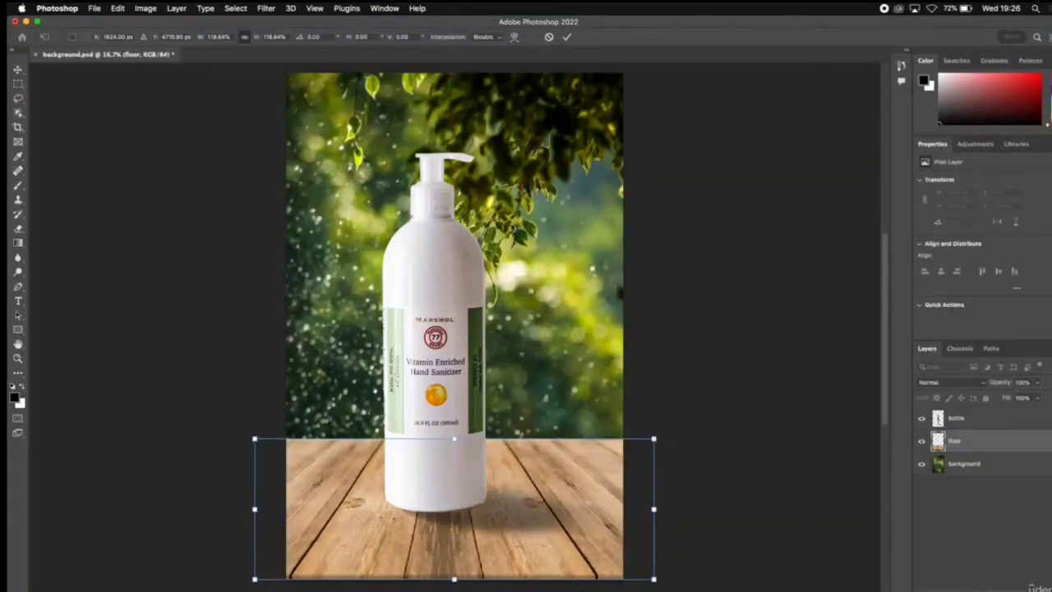
left_click(548, 37)
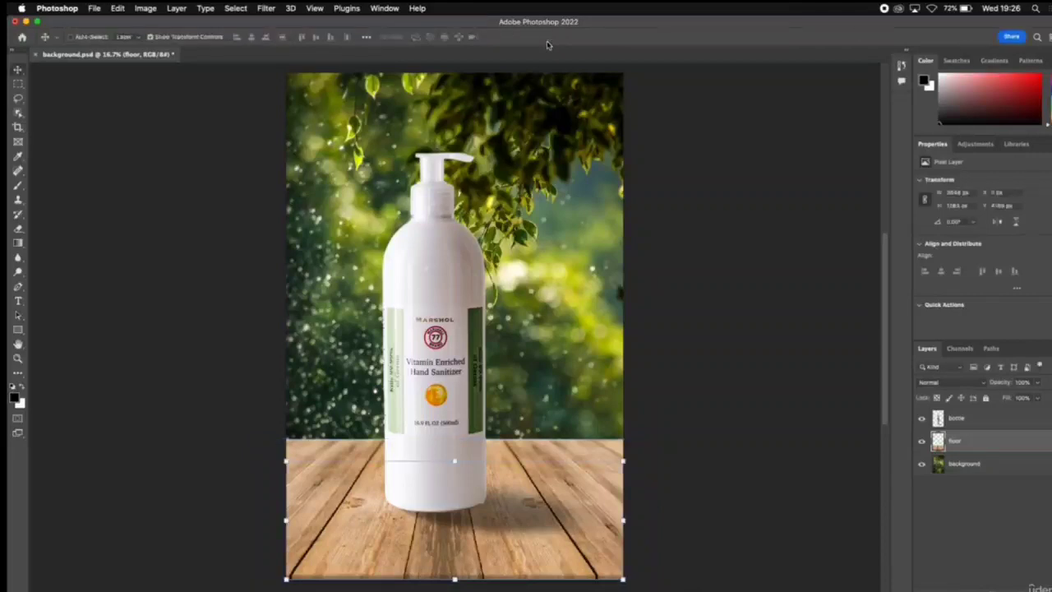
Step: Try enlarging the background layer proportionally to about 108%, and cancel the transform
left_click(985, 472)
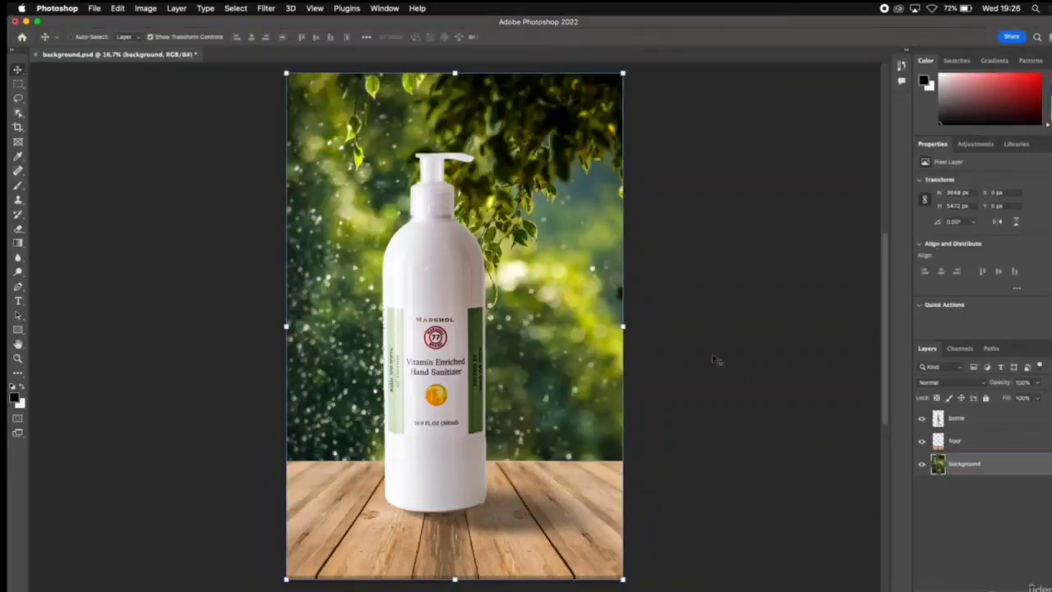
key("super+t")
mouse_move(653, 322)
left_mouse_down()
mouse_move(705, 324)
mouse_move(626, 324)
mouse_move(649, 335)
mouse_move(649, 326)
left_mouse_up()
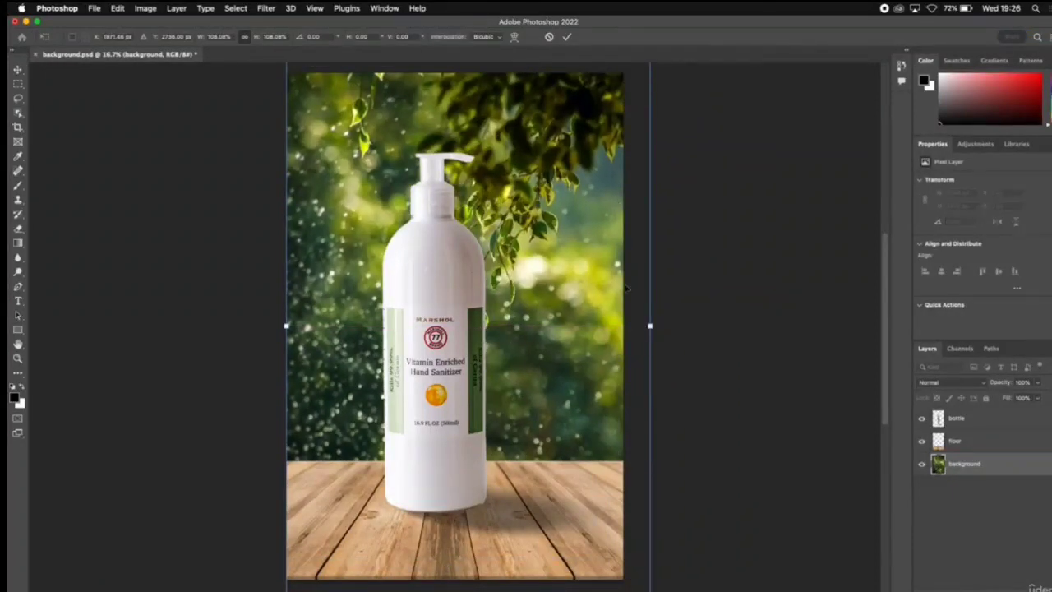
left_click(548, 36)
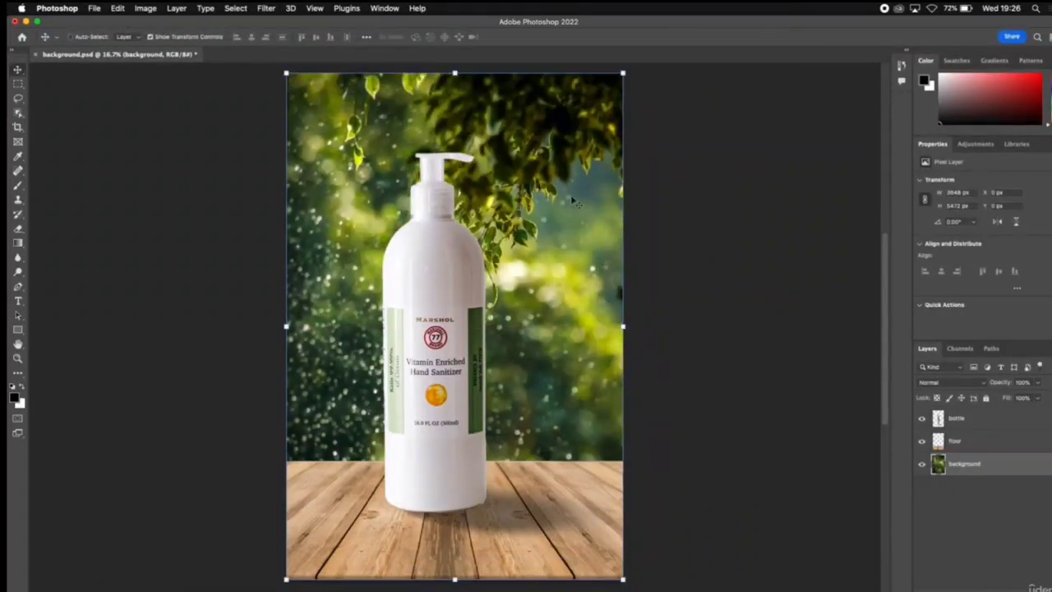
Step: Turn on Auto-Select for layers and pick the floor and the bottle directly in the image
left_click(984, 419)
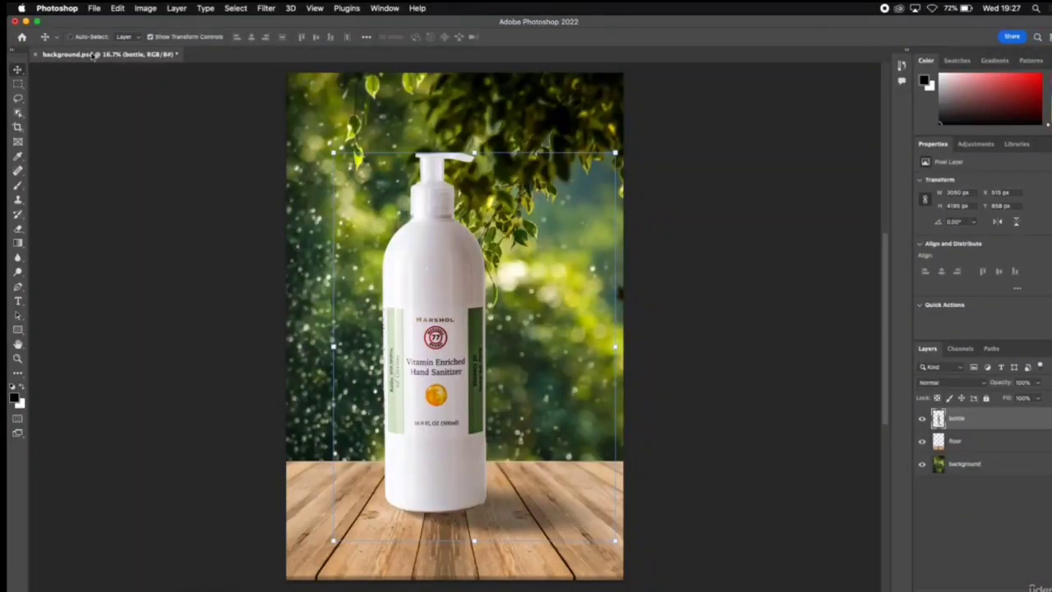
left_click(71, 37)
left_click(431, 564)
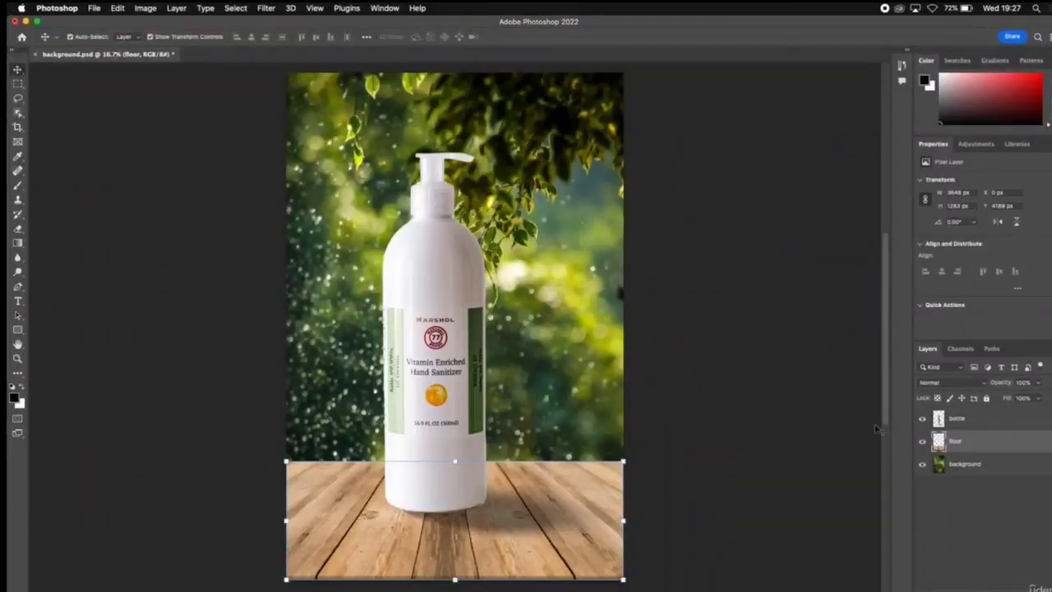
left_click(966, 464)
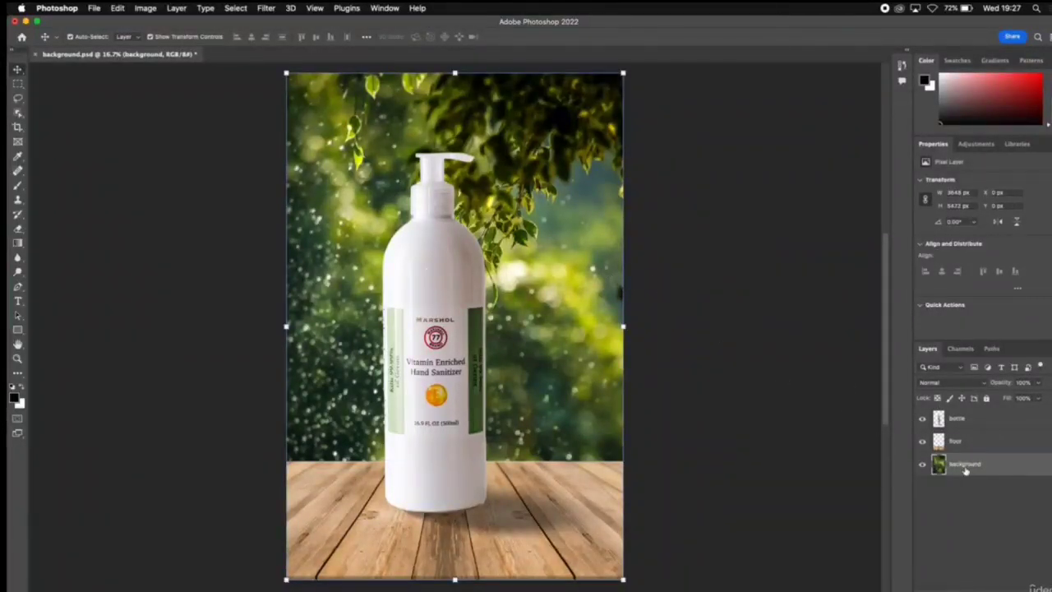
left_click(448, 276)
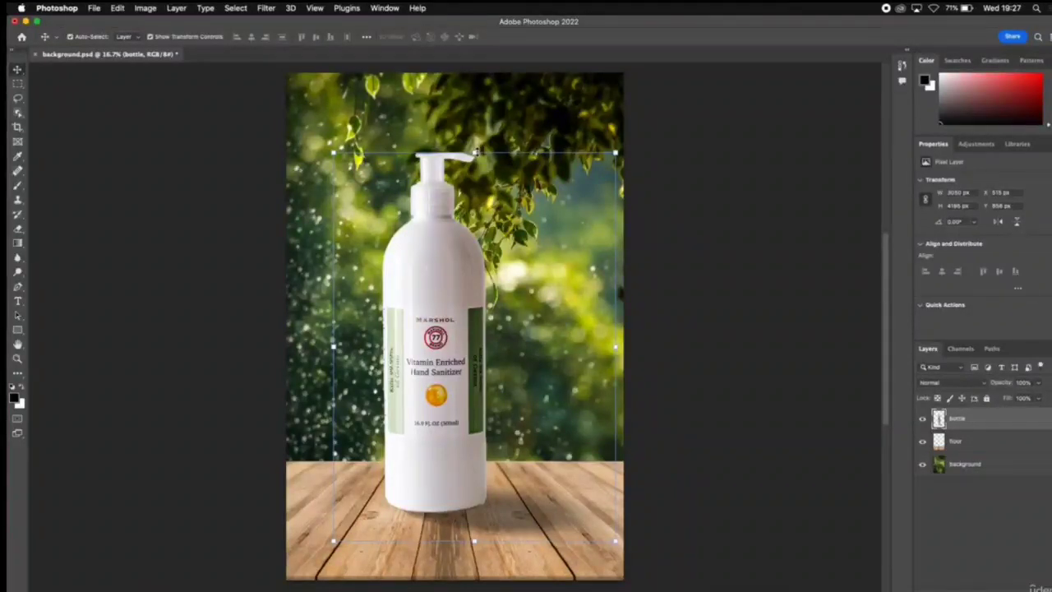
Step: Stretch the bottle layer non-proportionally to about 3827 by 4764 px, apply it, and move the bottle back toward the picture's centre
left_click_drag(476, 152, 474, 222)
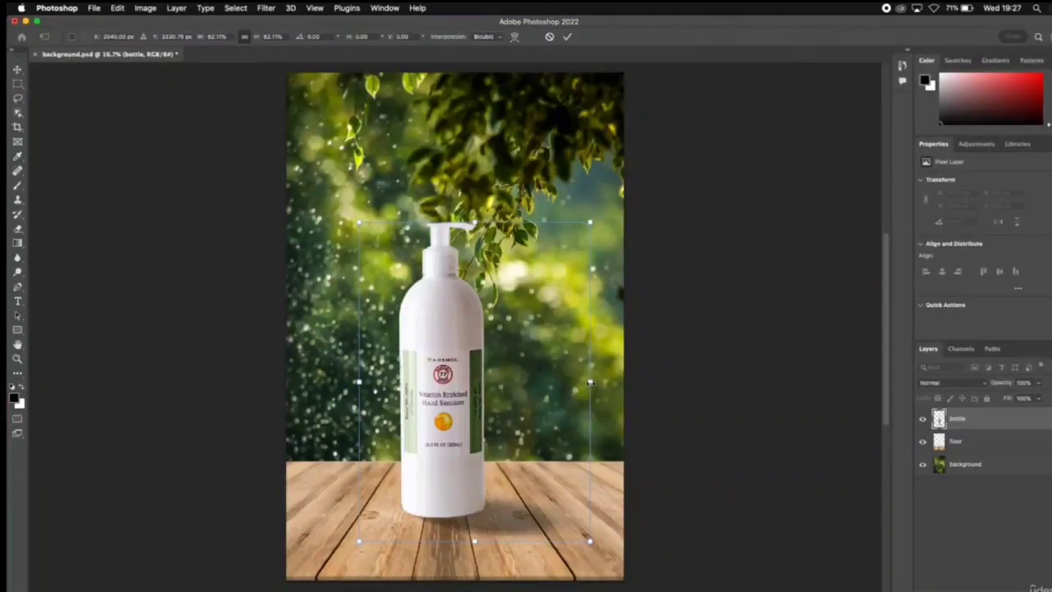
left_click_drag(590, 382, 712, 382)
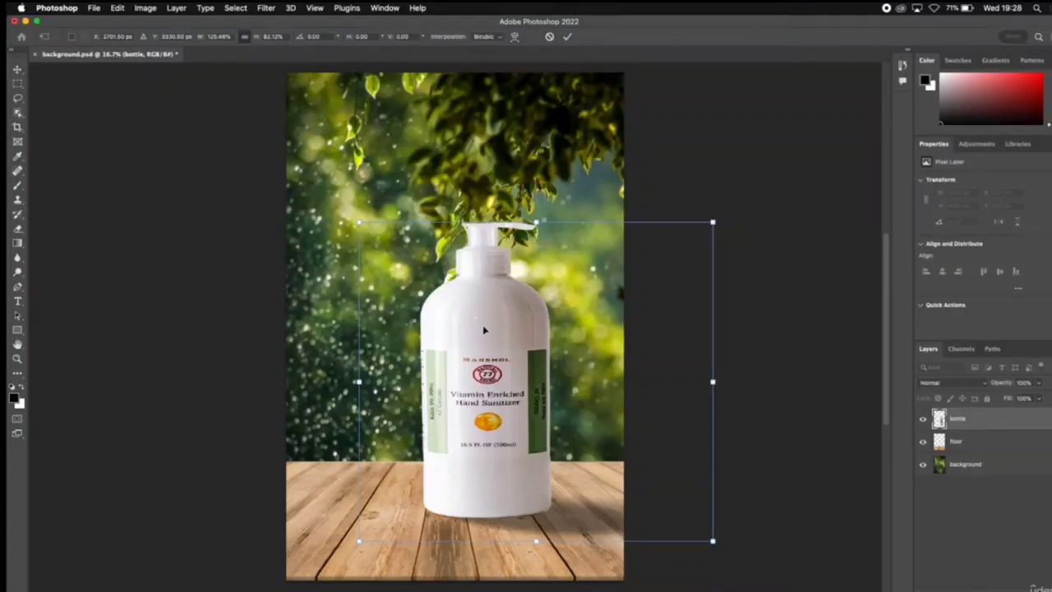
left_click_drag(536, 222, 543, 100)
key("Return")
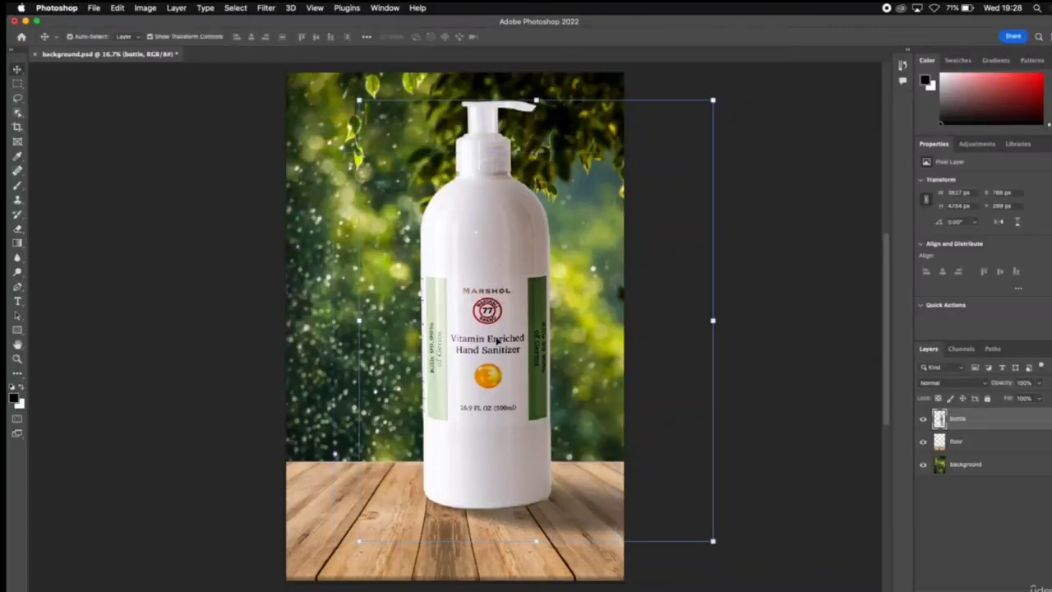
left_click_drag(489, 340, 451, 339)
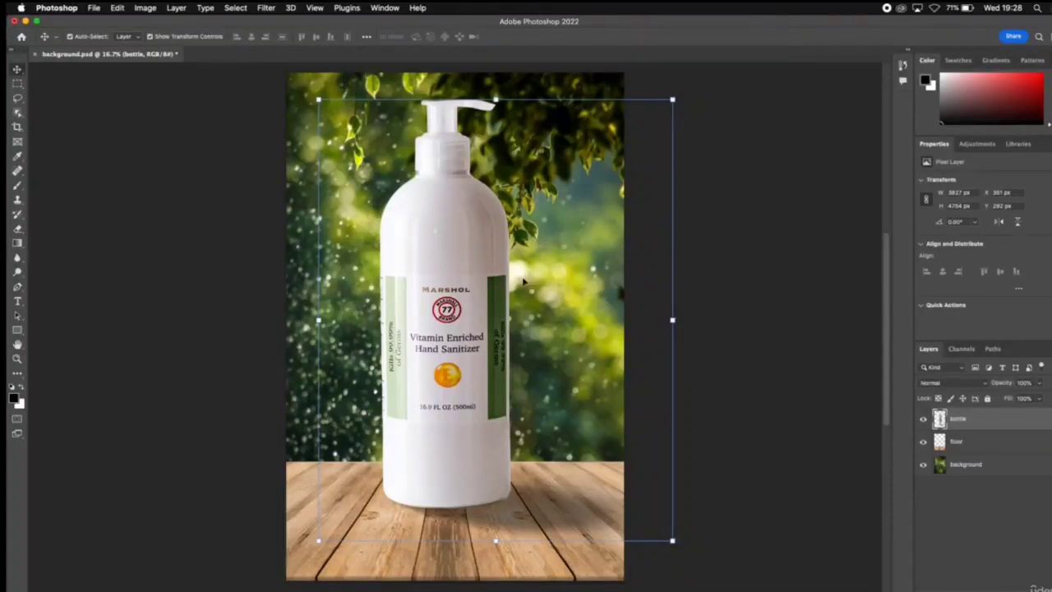
Step: Revert the document in the History panel to the last Name Change state, before the bottle's transforms and move, and collapse the panel
left_click(902, 66)
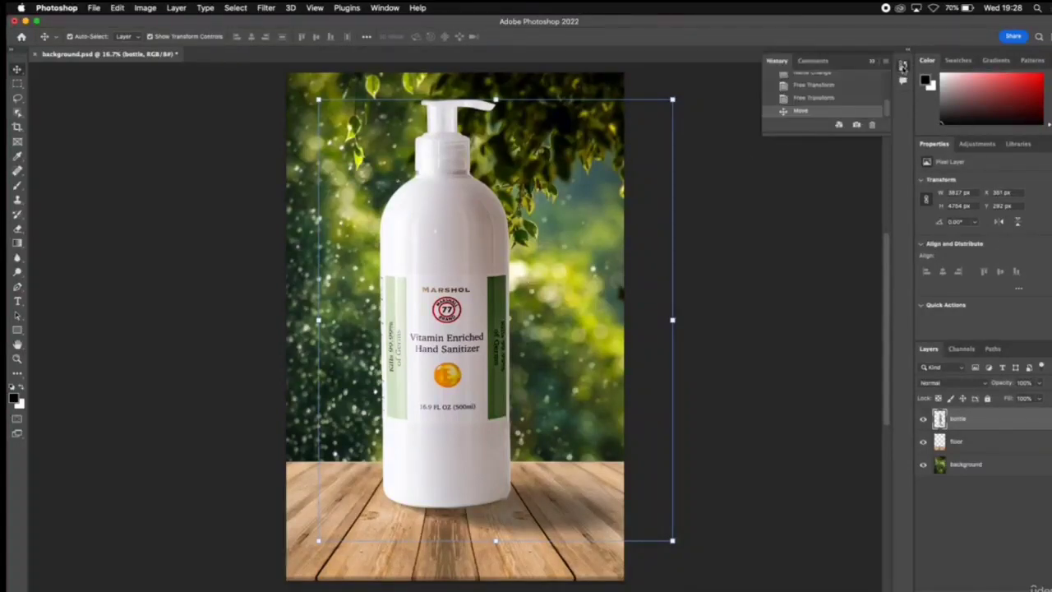
left_click(902, 65)
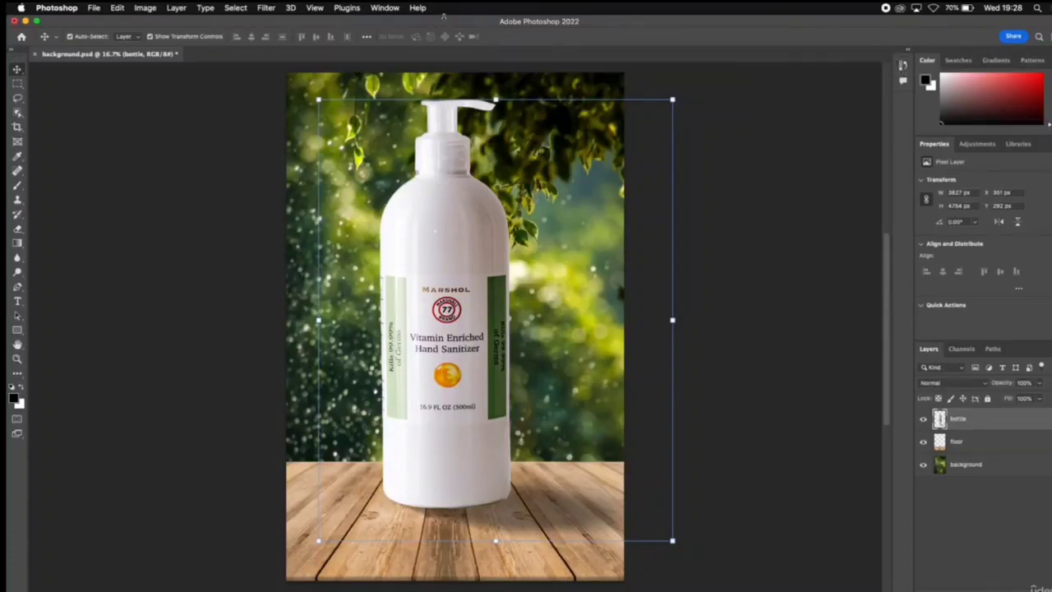
left_click(385, 8)
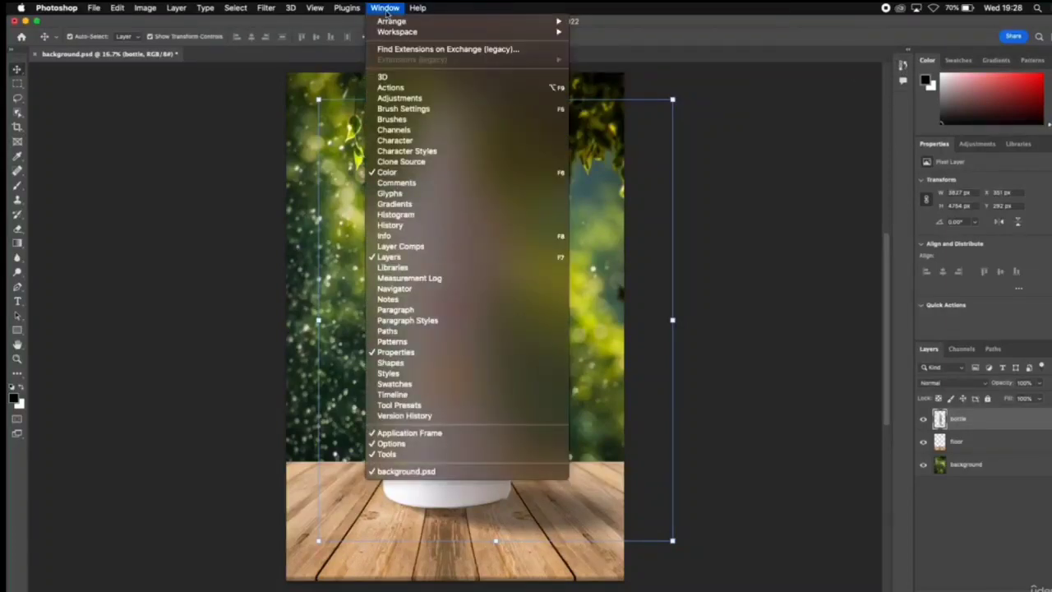
left_click(393, 230)
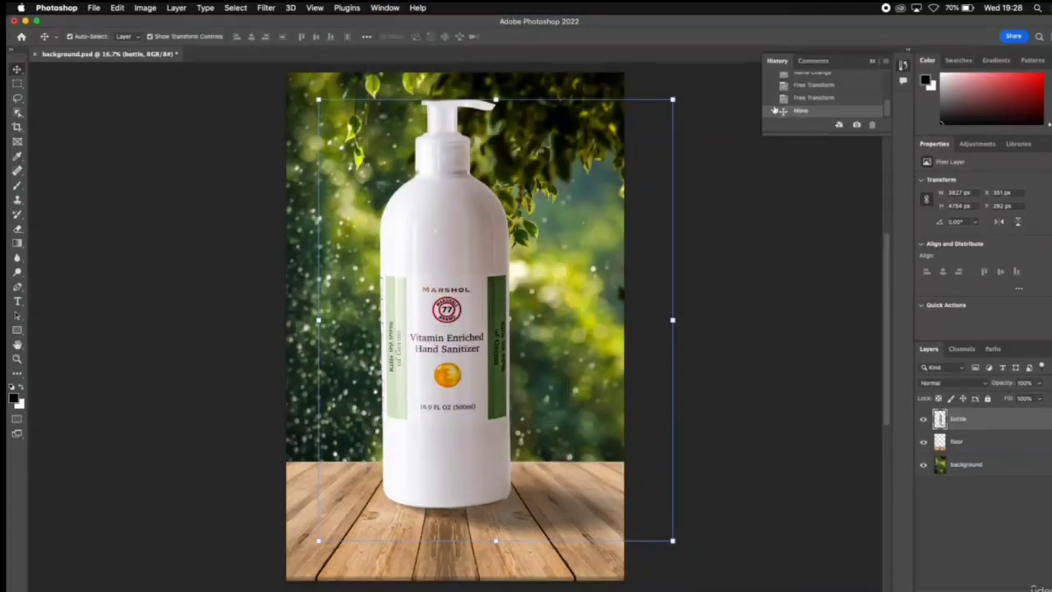
left_click(825, 98)
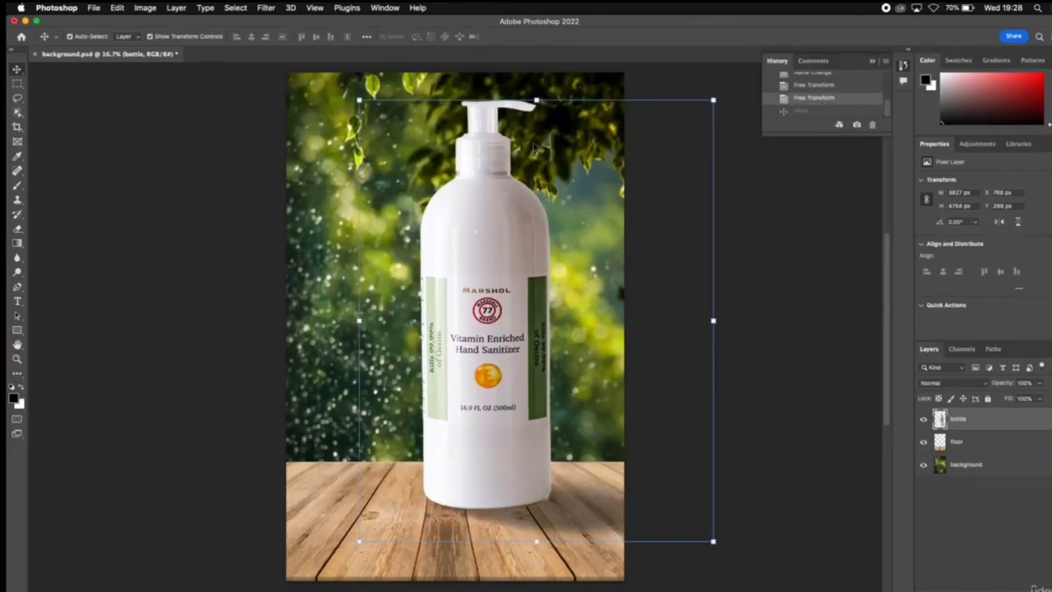
left_click(821, 86)
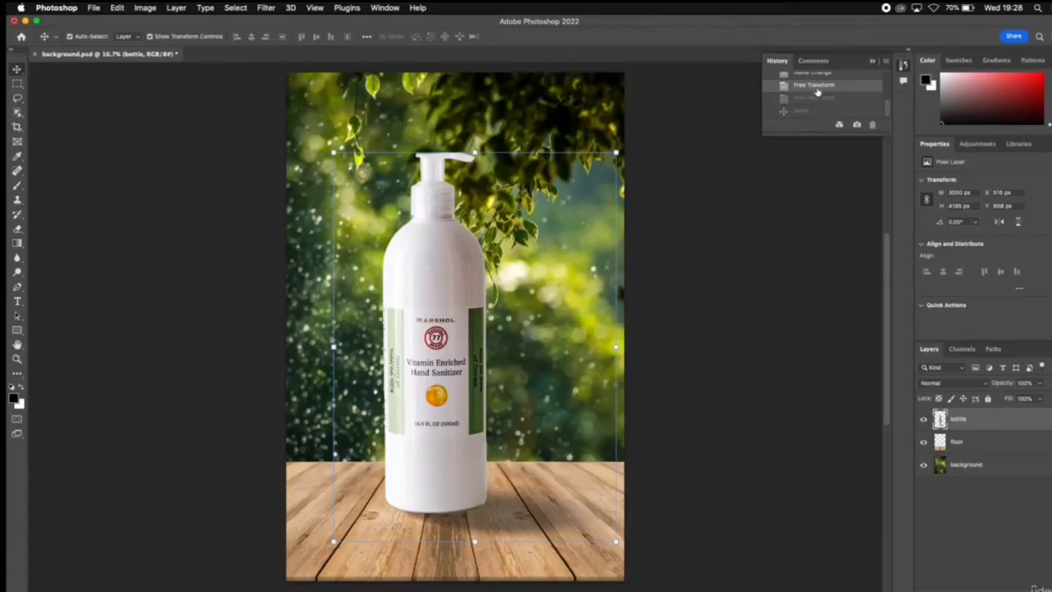
left_click(819, 78)
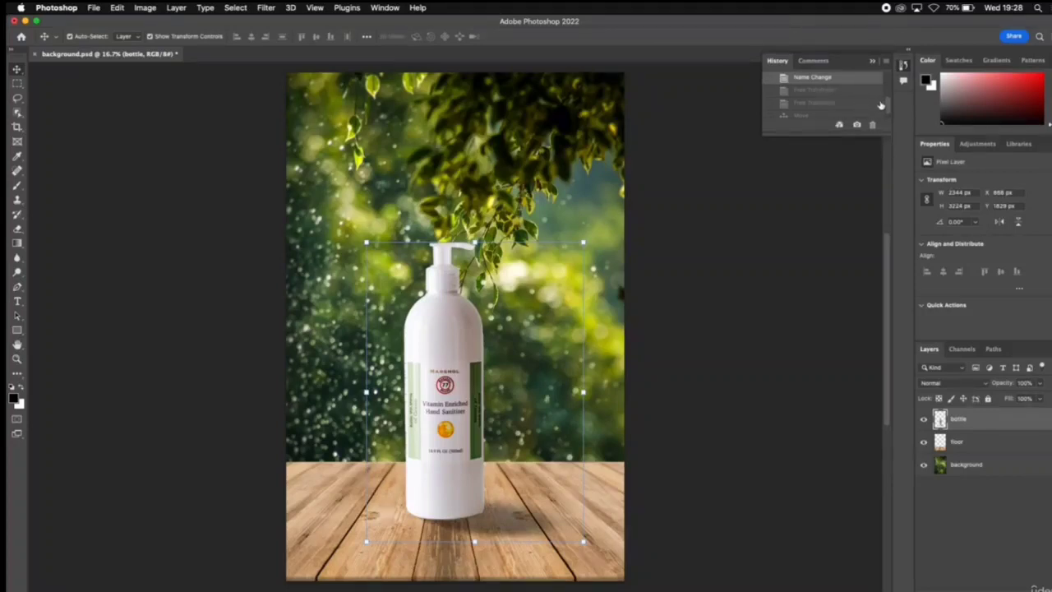
mouse_move(887, 104)
left_mouse_down()
mouse_move(887, 83)
mouse_move(887, 109)
left_mouse_up()
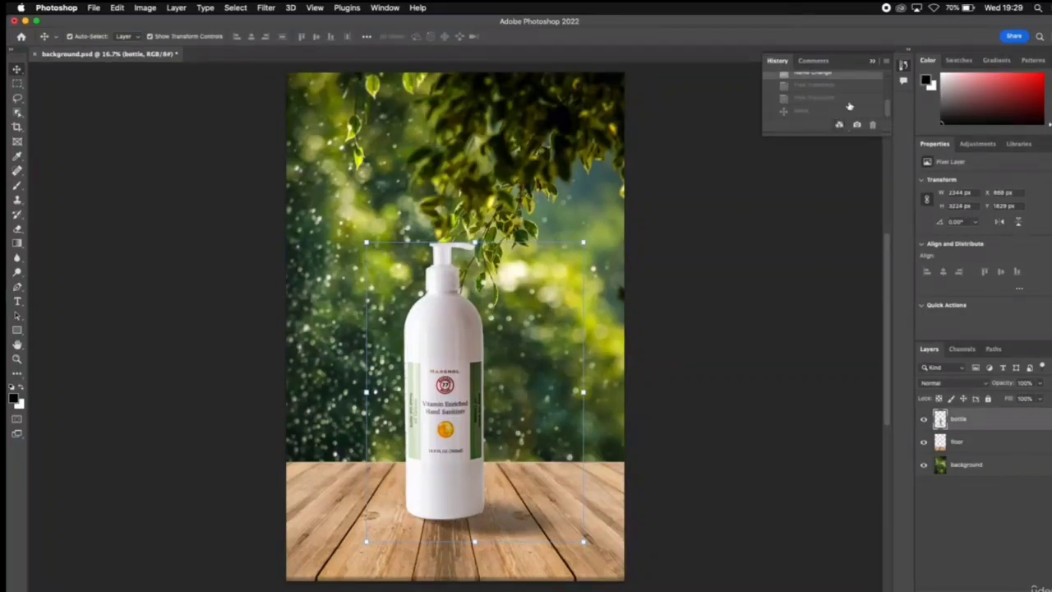
left_click(872, 63)
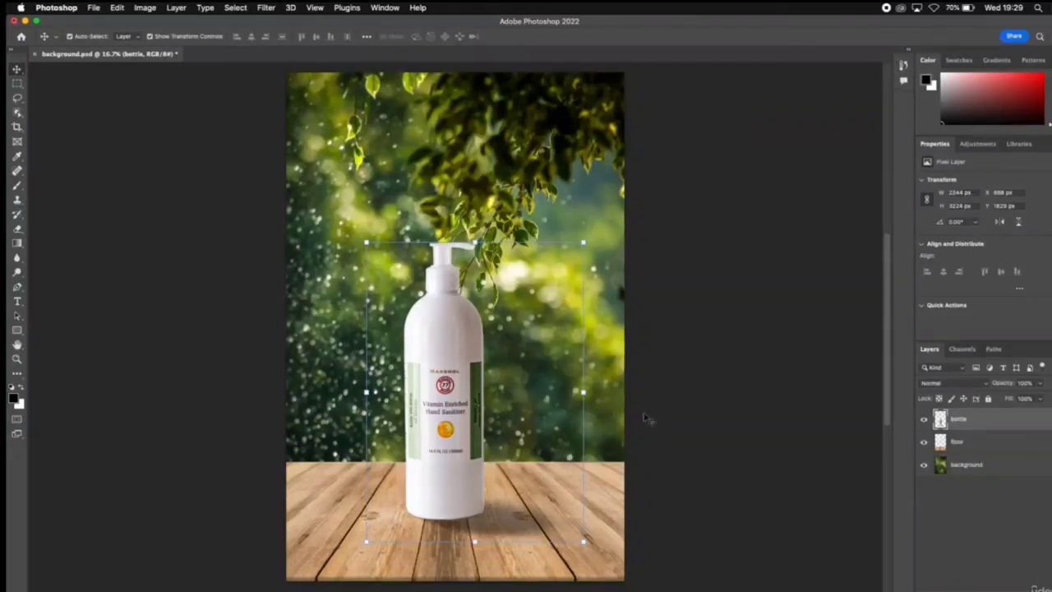
Step: Select the bottle and floor layers together, try enlarging them proportionally to about 116%, and cancel the transform
left_click(616, 504)
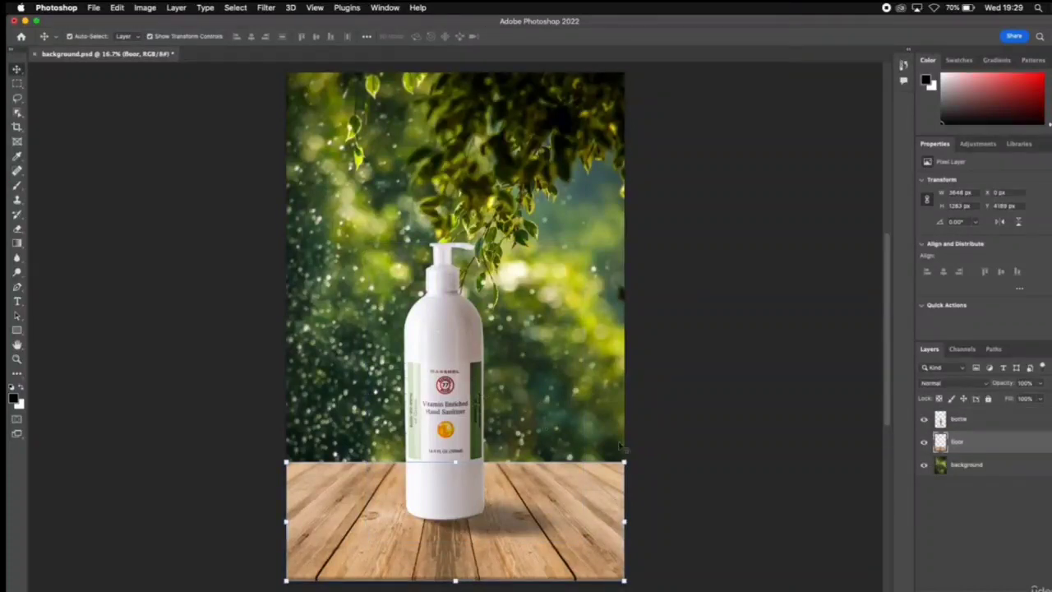
left_click(973, 427)
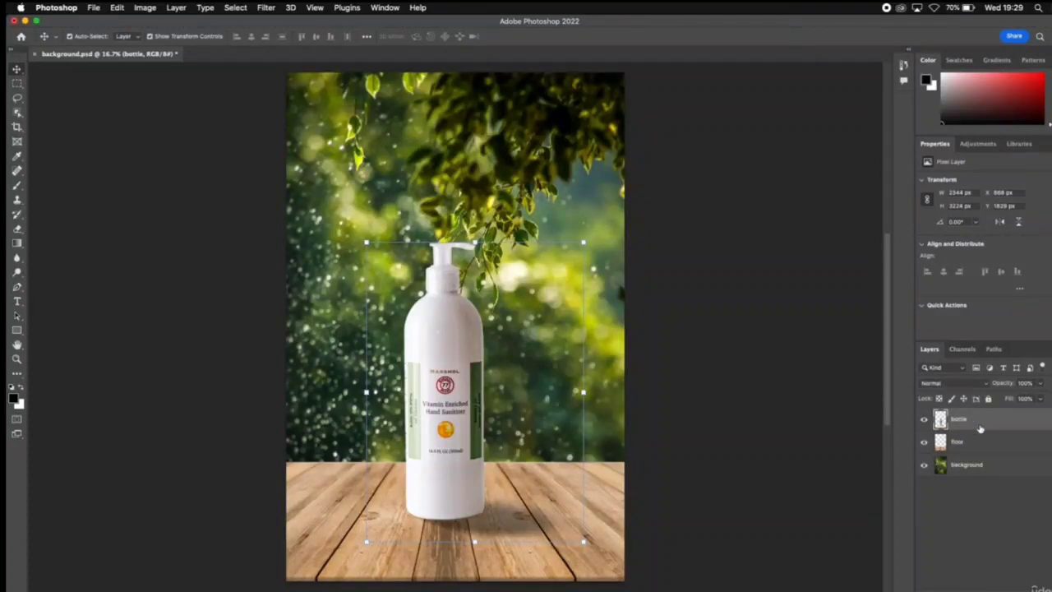
left_click(965, 442, "shift")
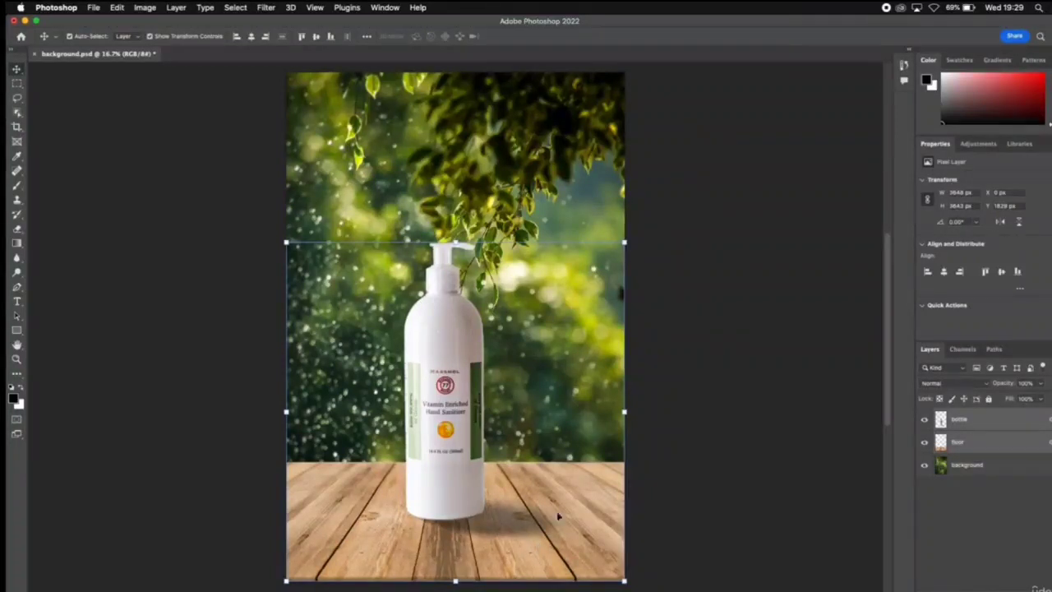
left_click_drag(456, 244, 520, 189)
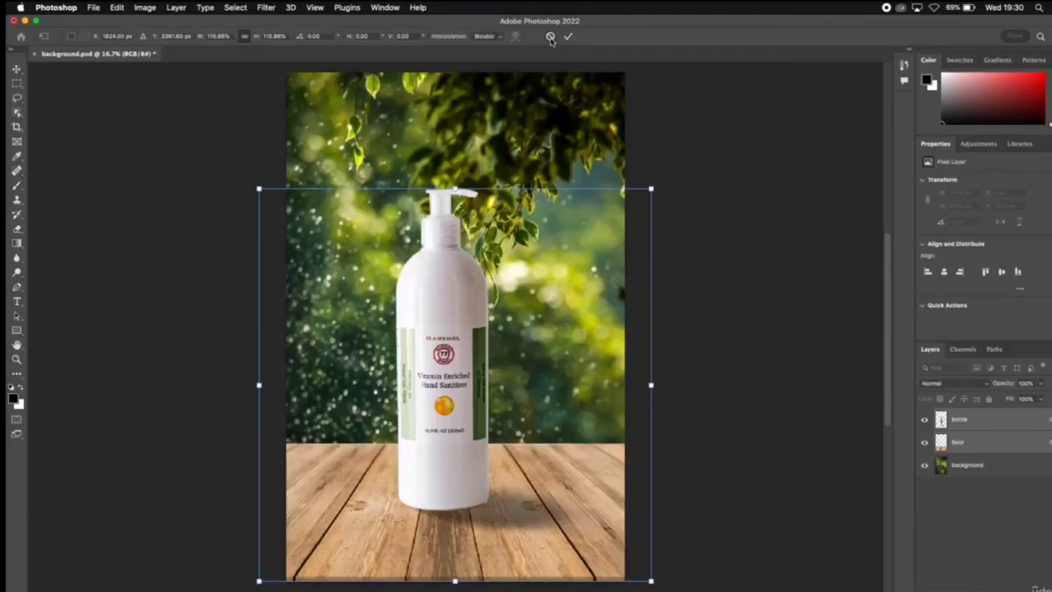
left_click(549, 37)
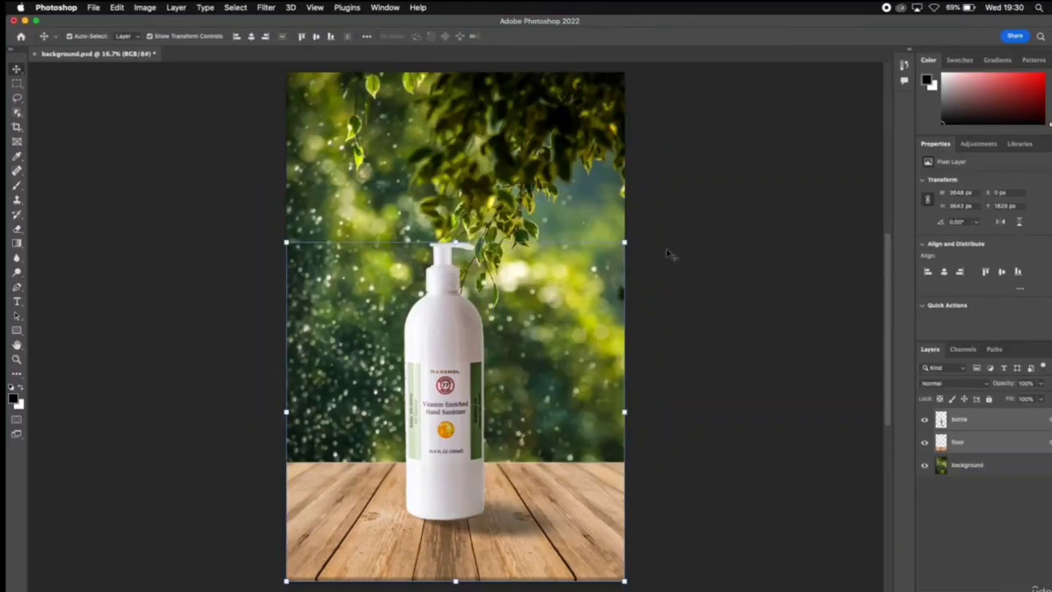
Step: Add the background layer to the bottle and floor selection, enlarge all three proportionally to about 123%, and apply the transform
left_click(995, 472, "shift")
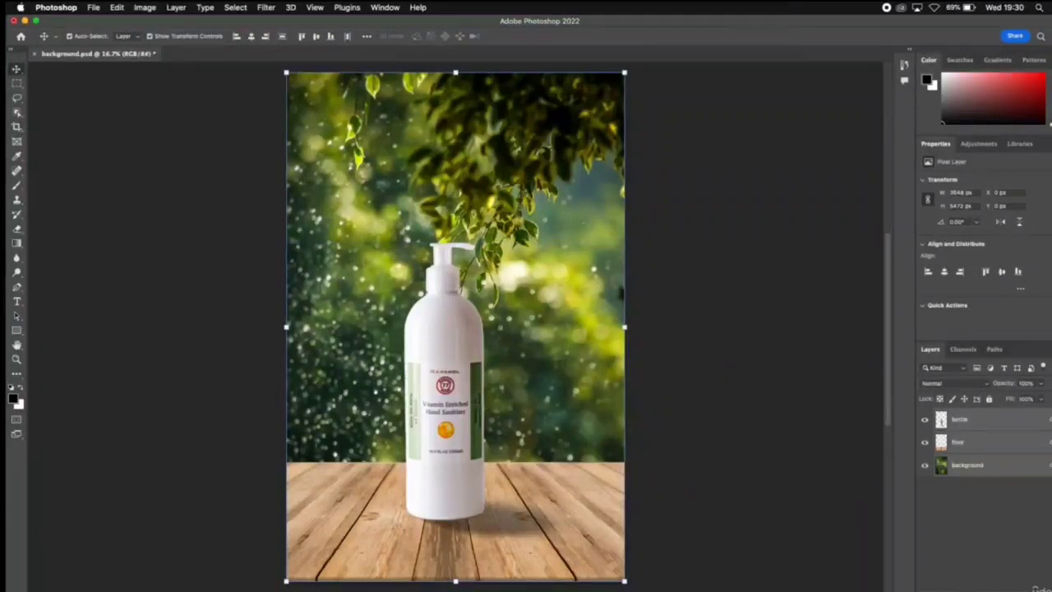
left_click(627, 327)
left_click_drag(627, 328, 630, 350)
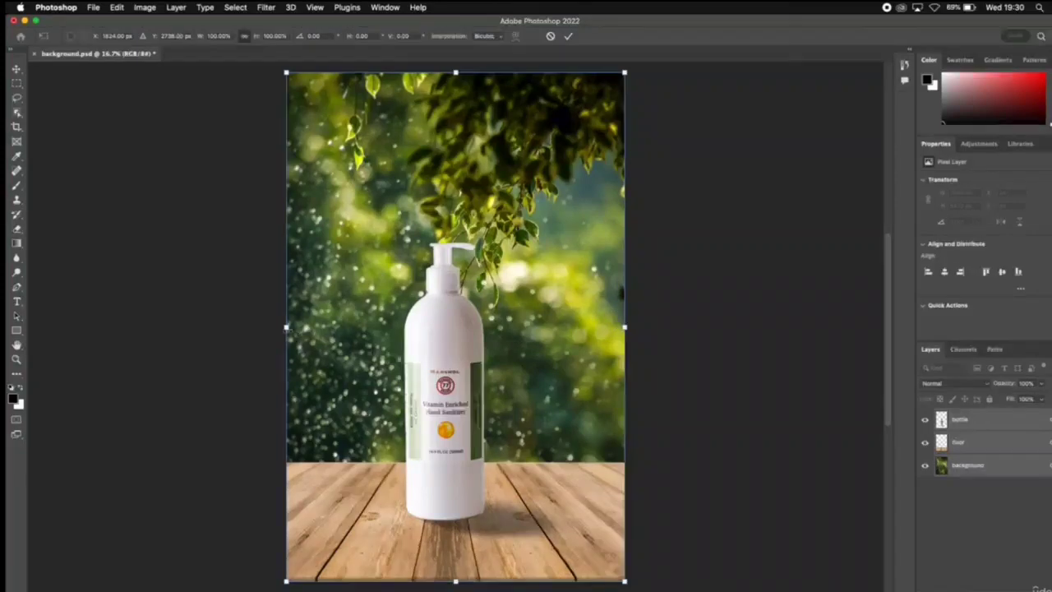
left_click_drag(286, 327, 246, 327)
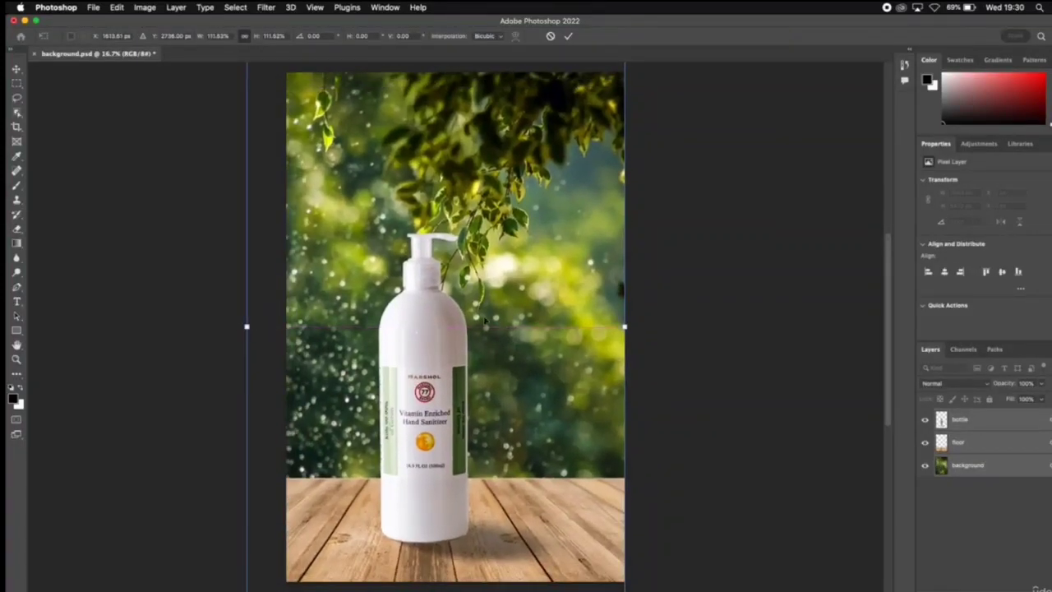
left_click_drag(623, 326, 663, 326)
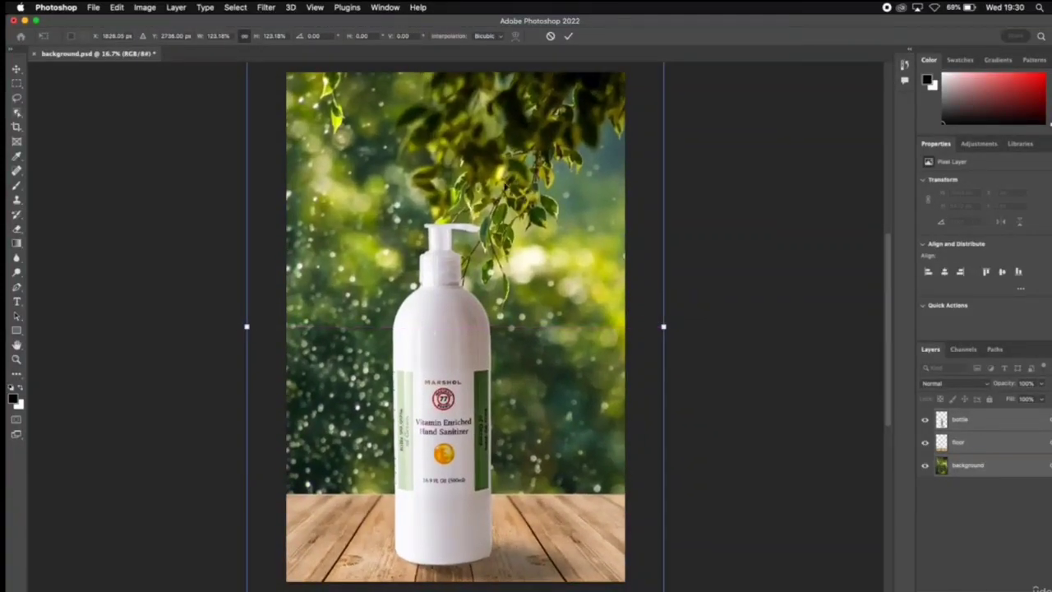
left_click(569, 37)
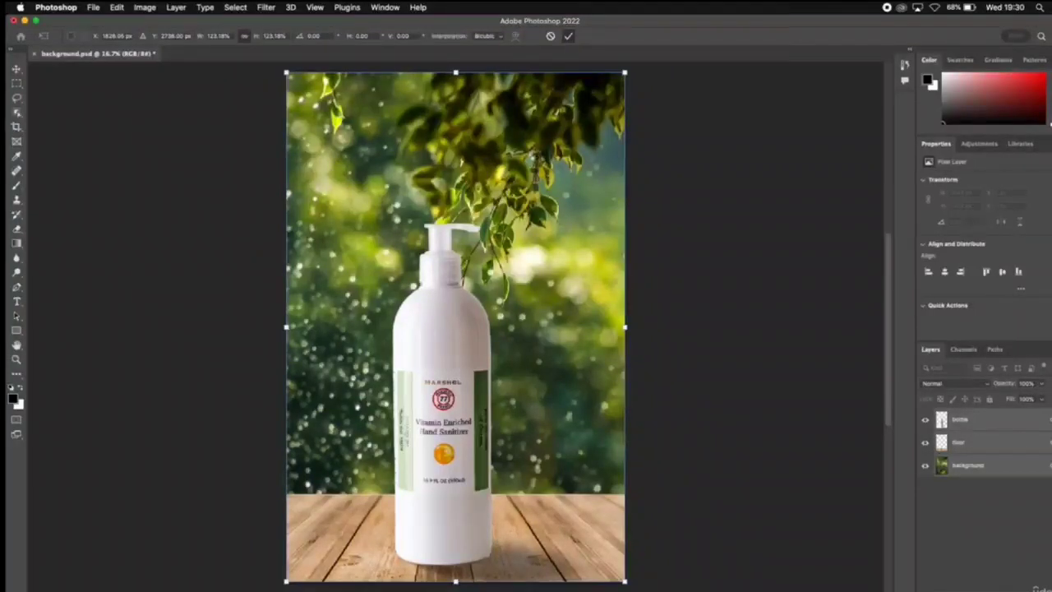
Step: Build a multiple selection layer by layer from bottle through floor to background, and deselect all layers
left_click(959, 426)
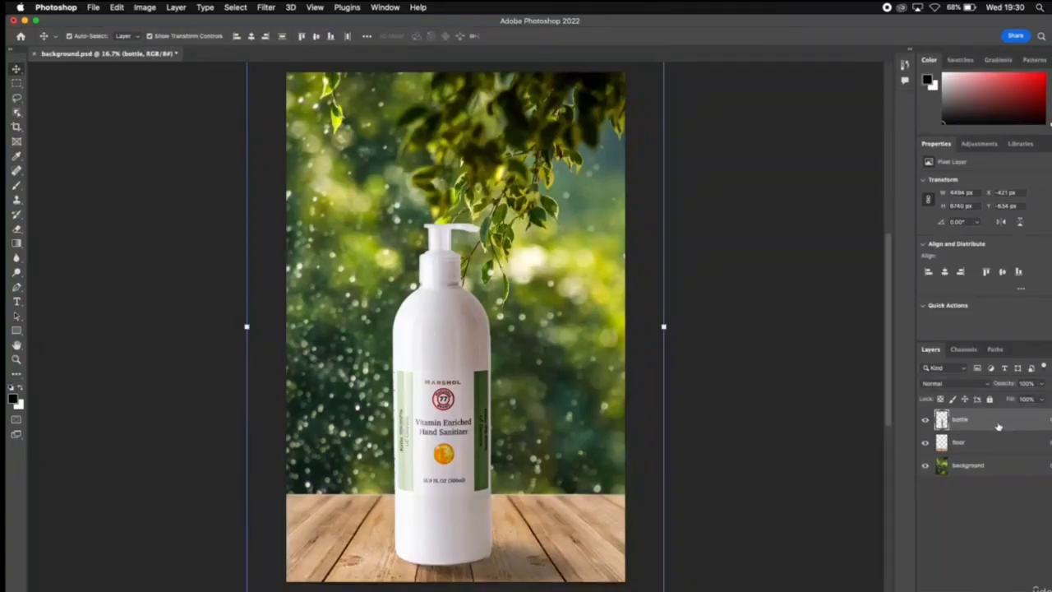
left_click(1010, 444, "shift")
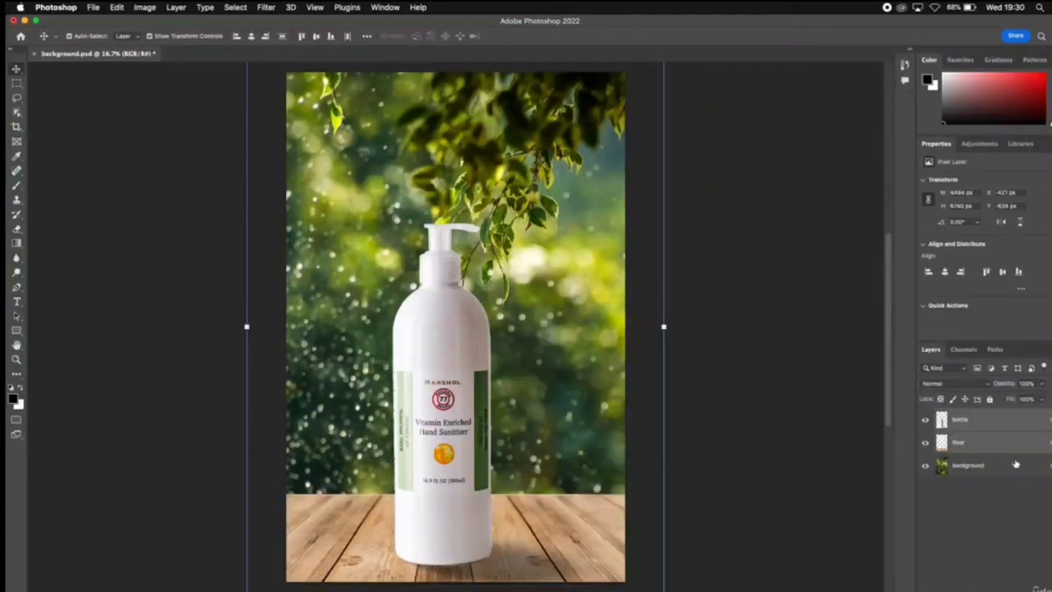
left_click(1011, 467, "shift")
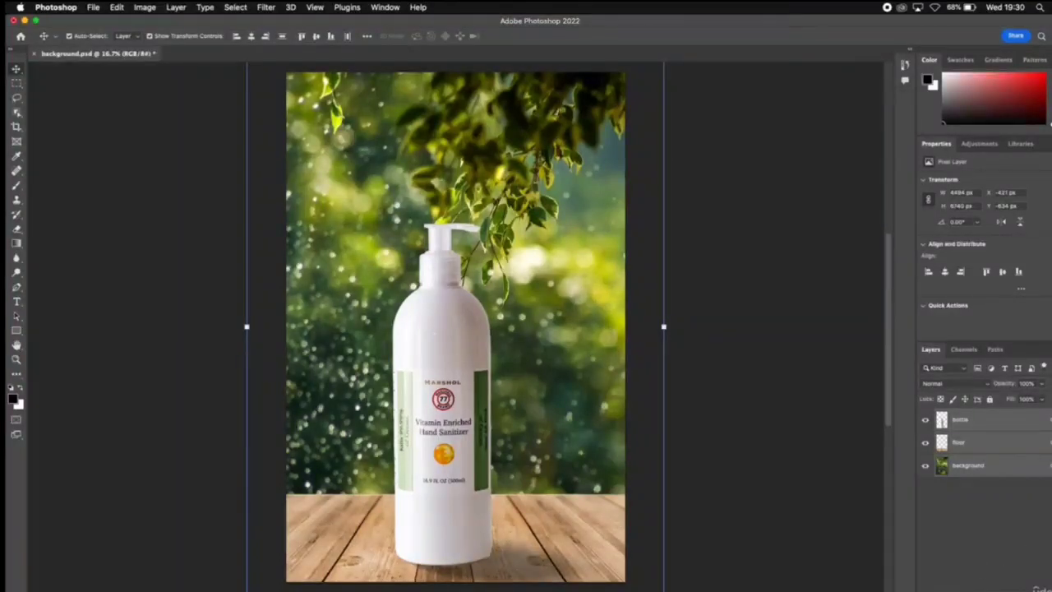
left_click(1019, 488)
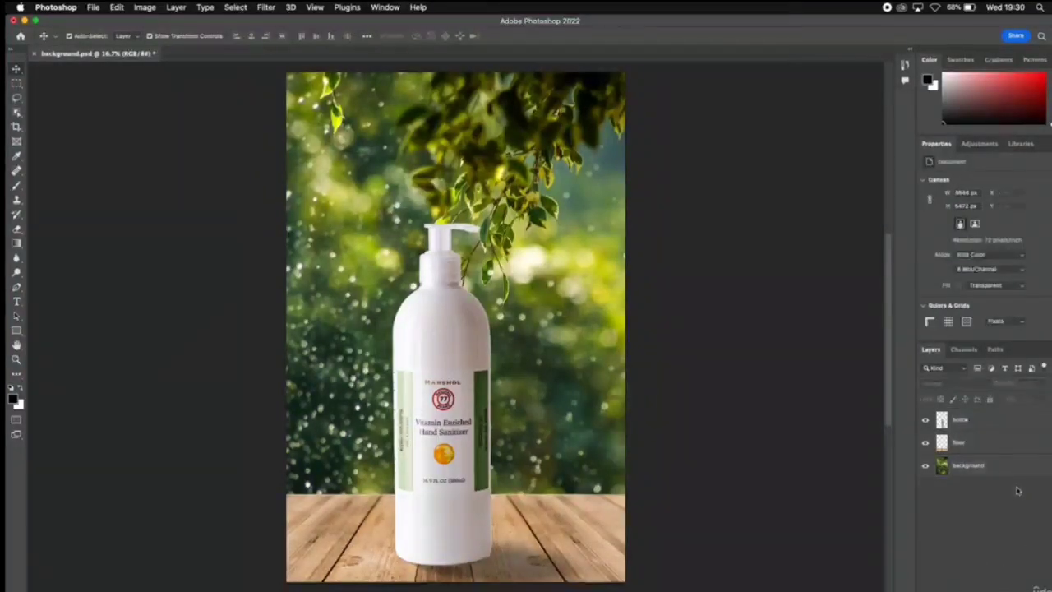
Step: Duplicate the bottle layer within background.psd under the name "bottle copy"
left_click(980, 446)
left_click(984, 427)
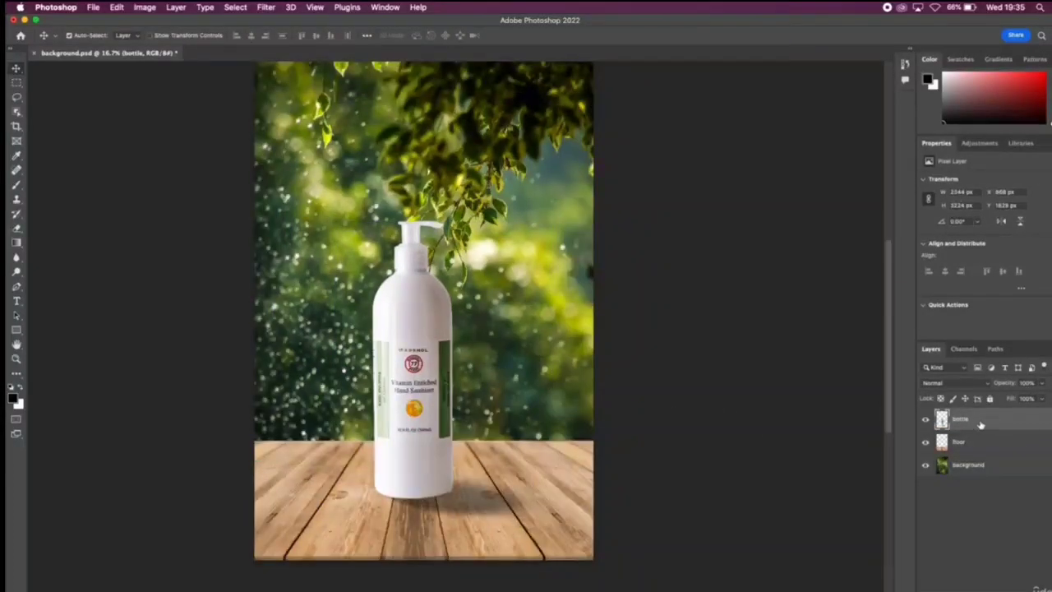
right_click(982, 422)
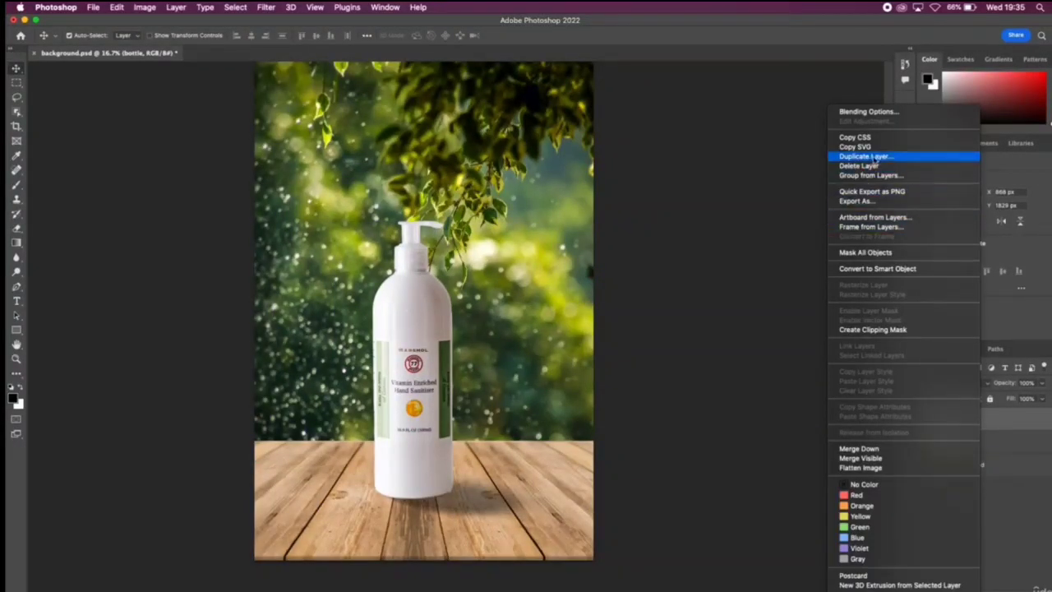
left_click(879, 161)
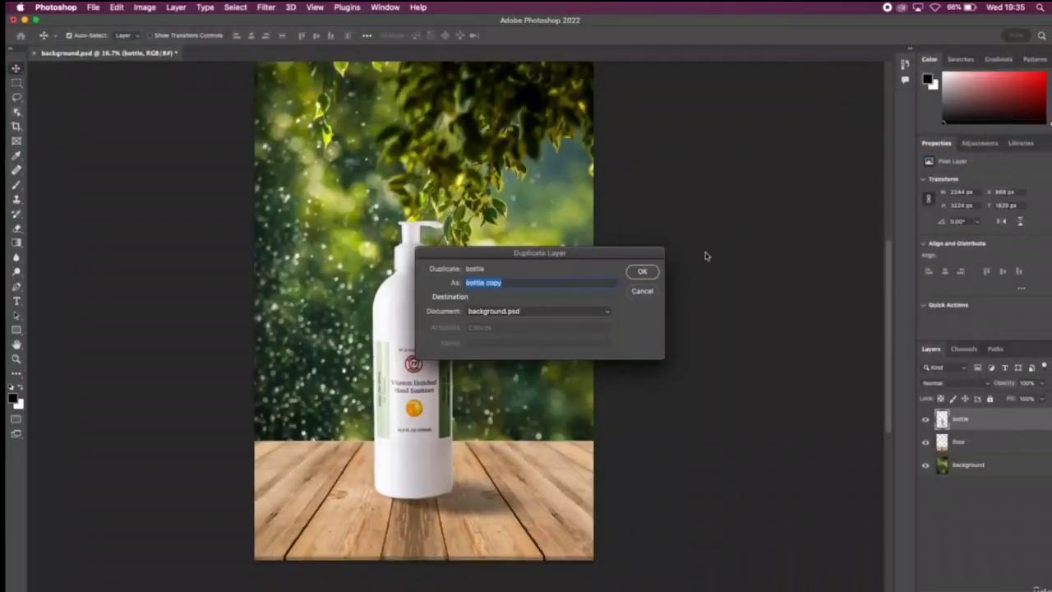
left_click(515, 283)
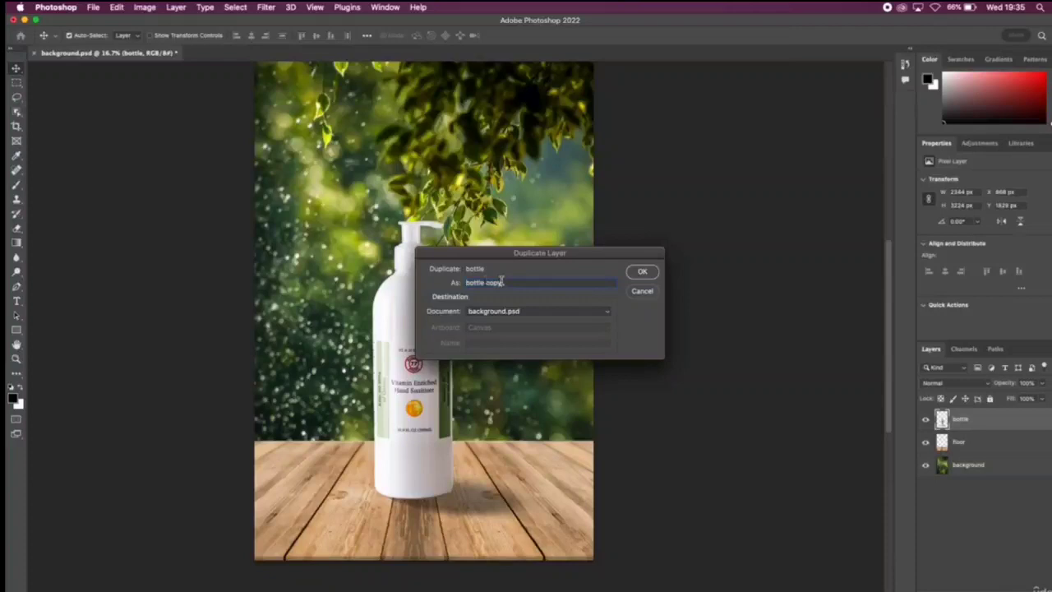
left_click(643, 272)
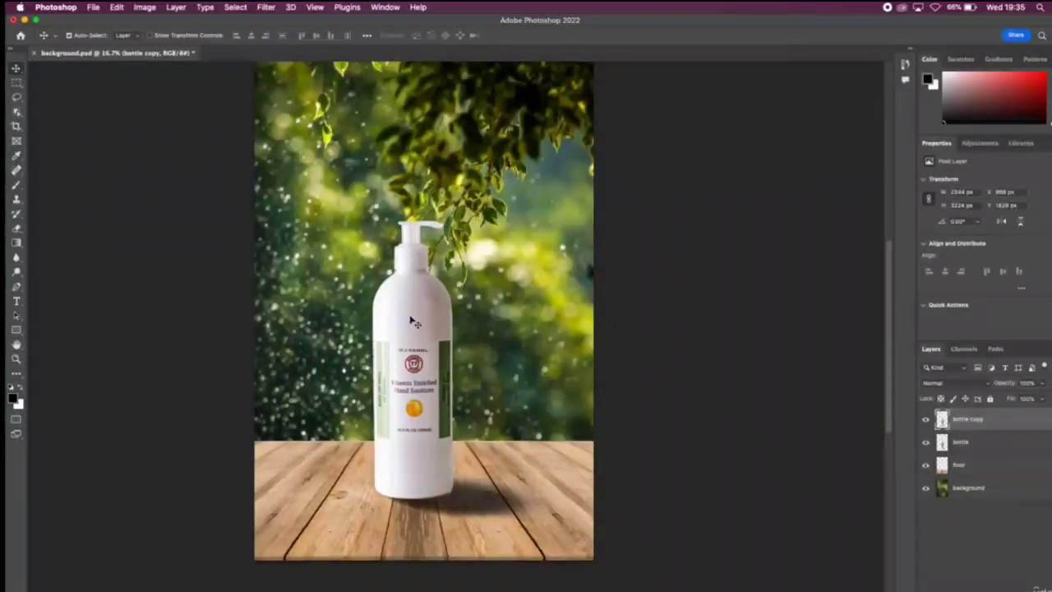
Step: Turn off Auto-Select and move both bottles level and side by side on the floor, with the copy at about X 1704, Y 1902 px
left_click(69, 36)
left_click_drag(415, 353, 511, 358)
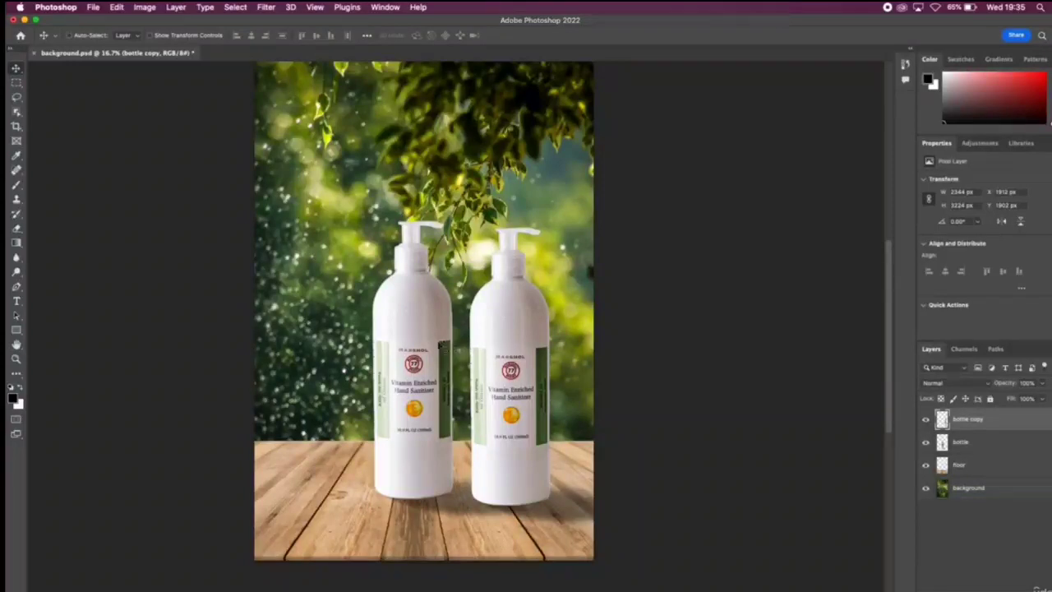
left_click(978, 447)
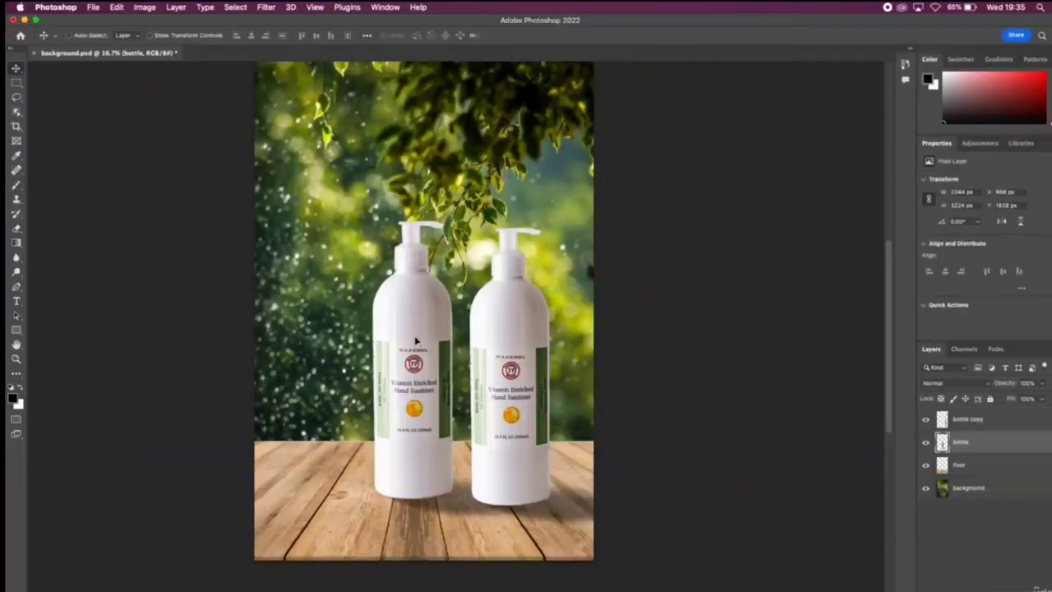
left_click_drag(416, 341, 345, 347)
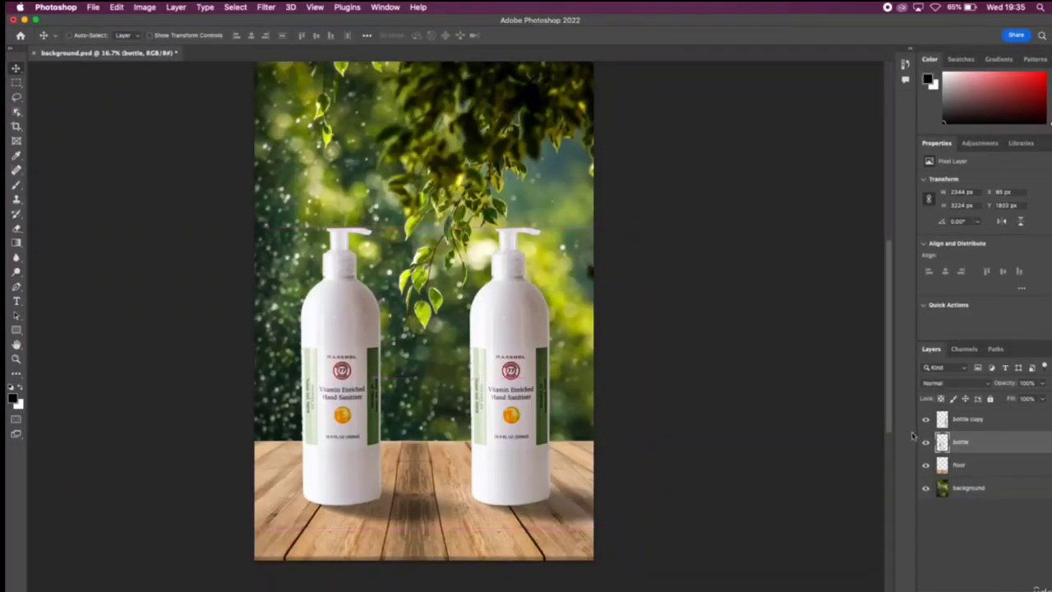
left_click(969, 420)
left_click_drag(506, 373, 496, 349)
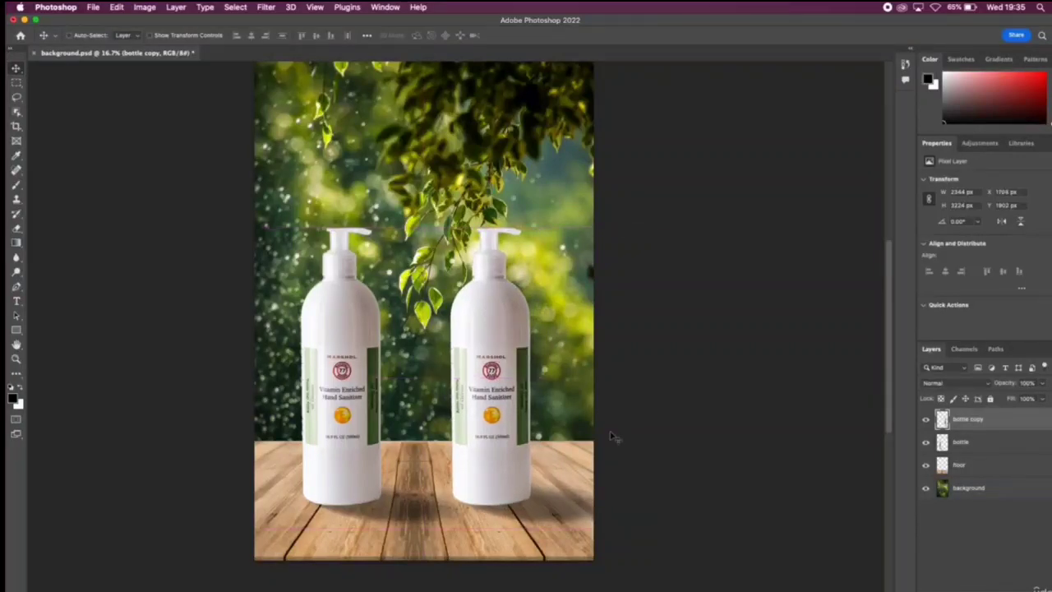
Step: Duplicate the bottle copy layer as "bottle copy 2" and place it in front between the two bottles, at about X 896, Y 2248 px
right_click(1000, 427)
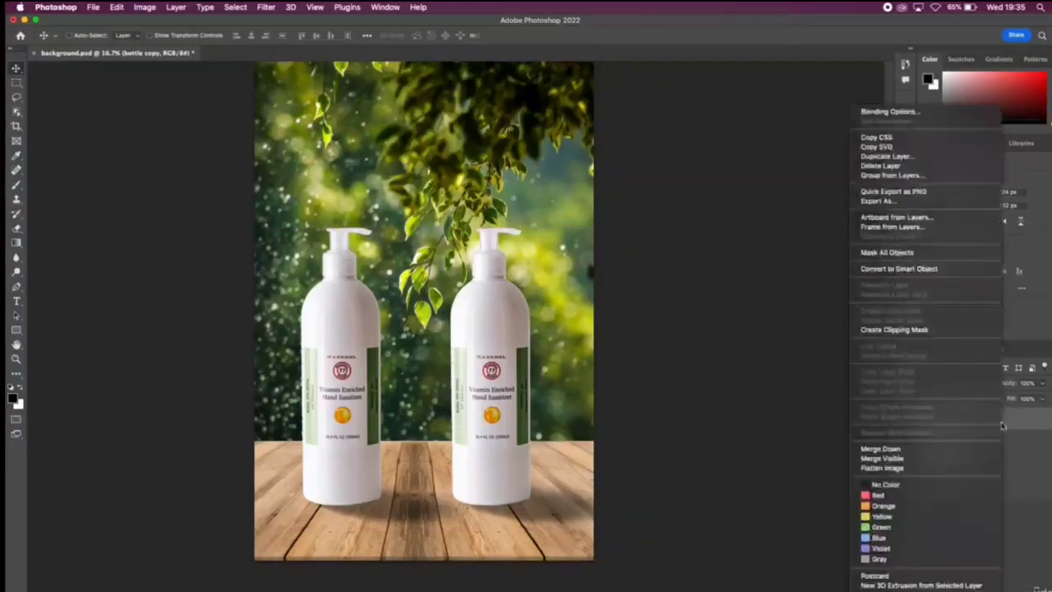
left_click(919, 157)
left_click(517, 284)
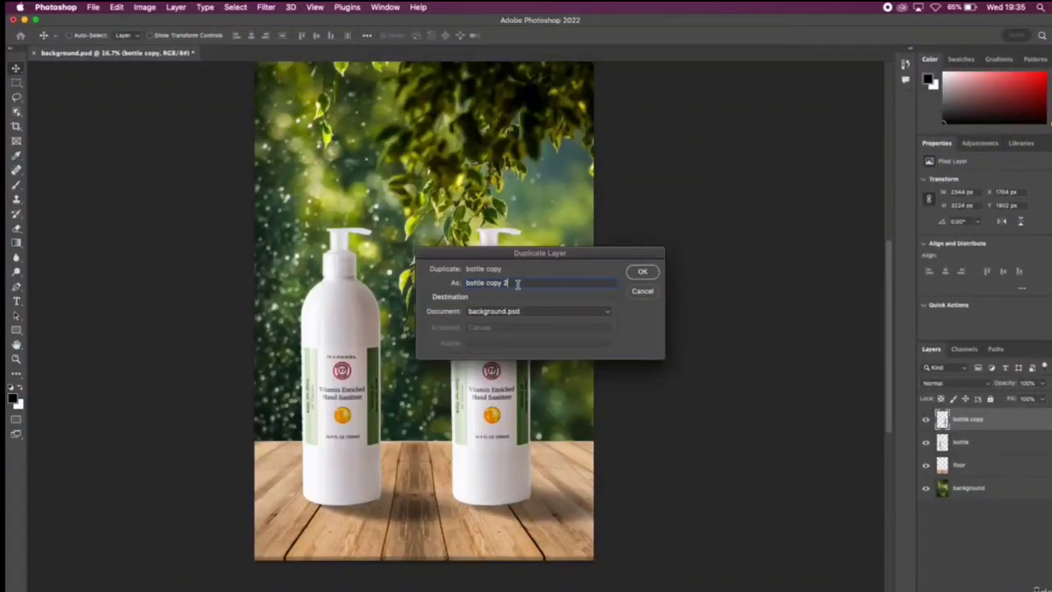
left_click(642, 271)
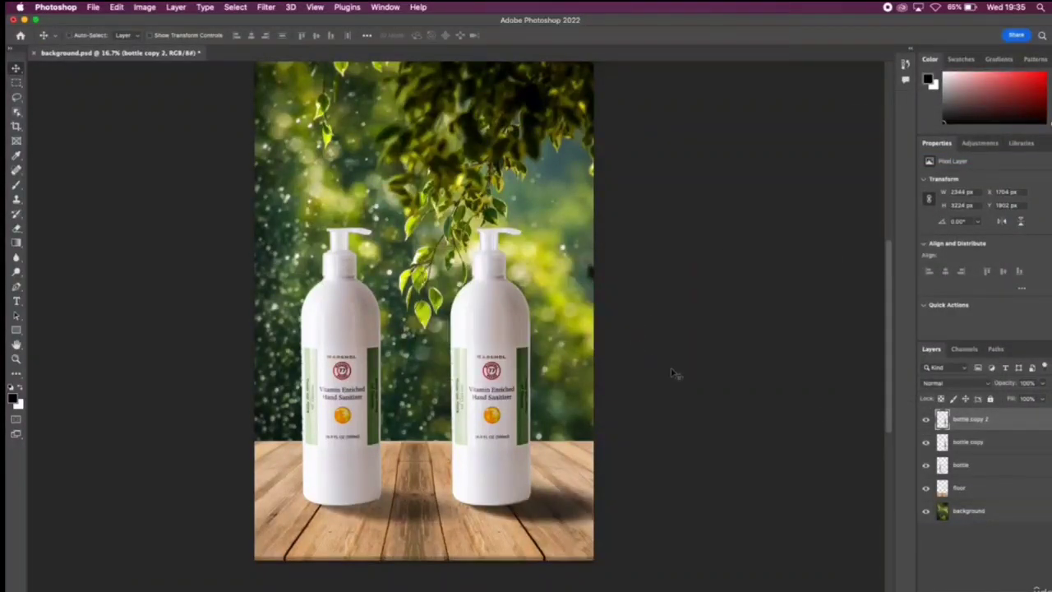
left_click_drag(488, 355, 413, 388)
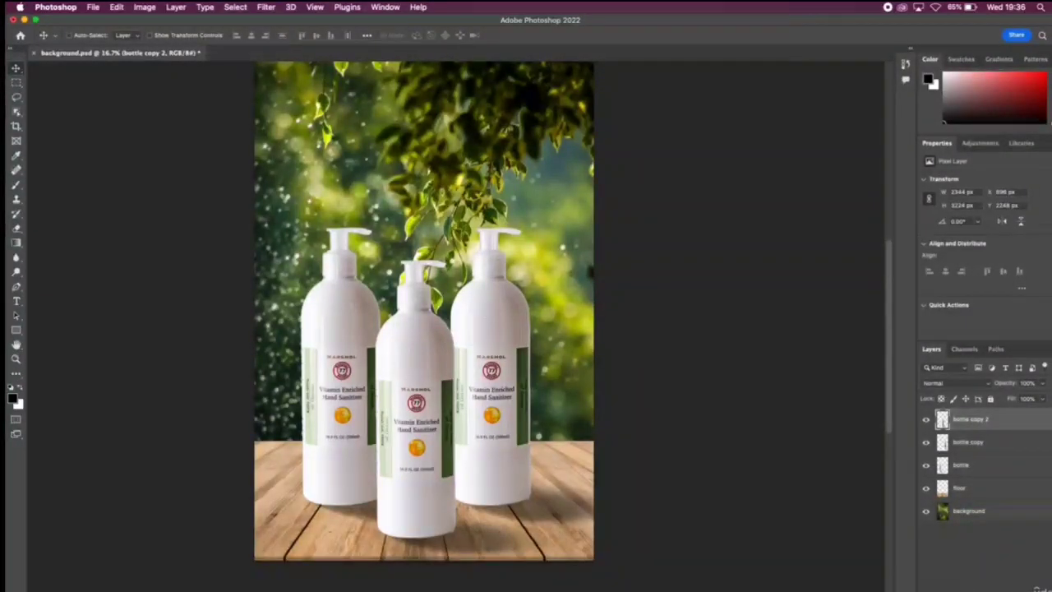
Step: Delete the bottle copy 2 and bottle copy layers, keeping only the original bottle
left_click(1042, 589)
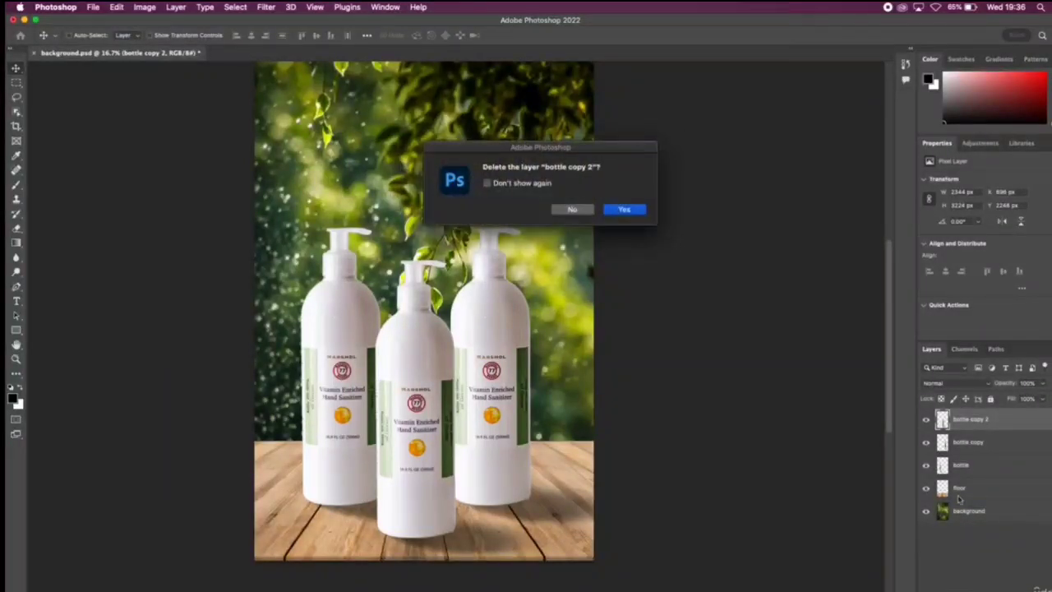
left_click(628, 213)
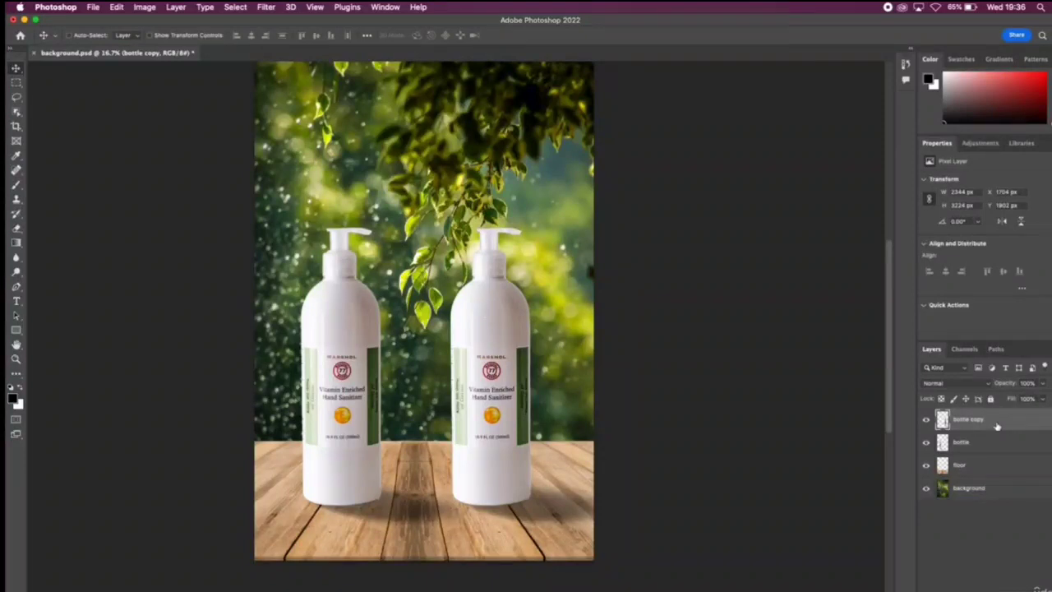
key("Delete")
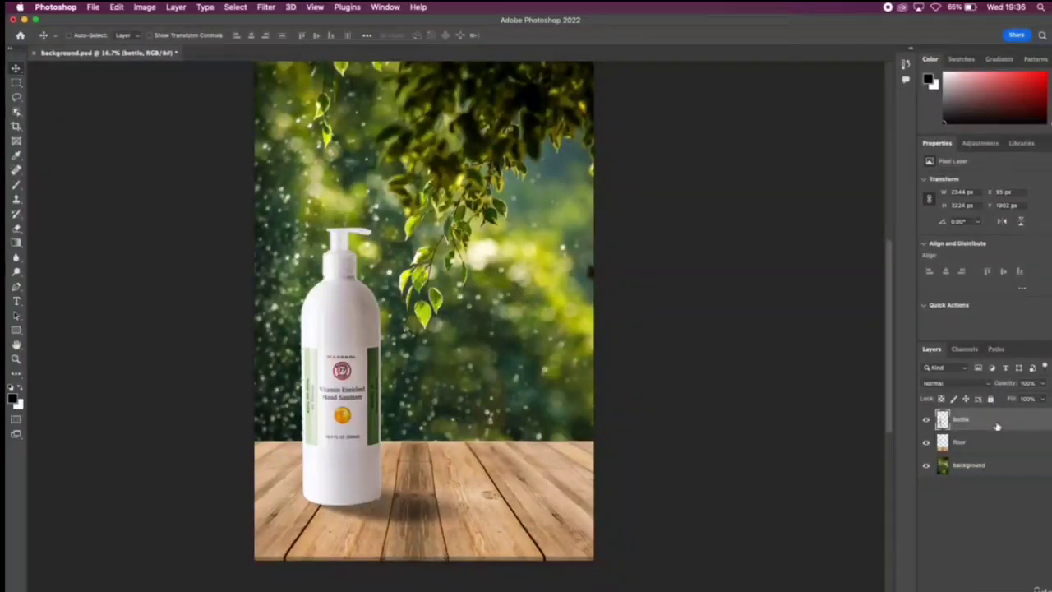
Step: Duplicate the floor layer as "floor copy" and move the copy straight up so it stands above the original planks
left_click(953, 443)
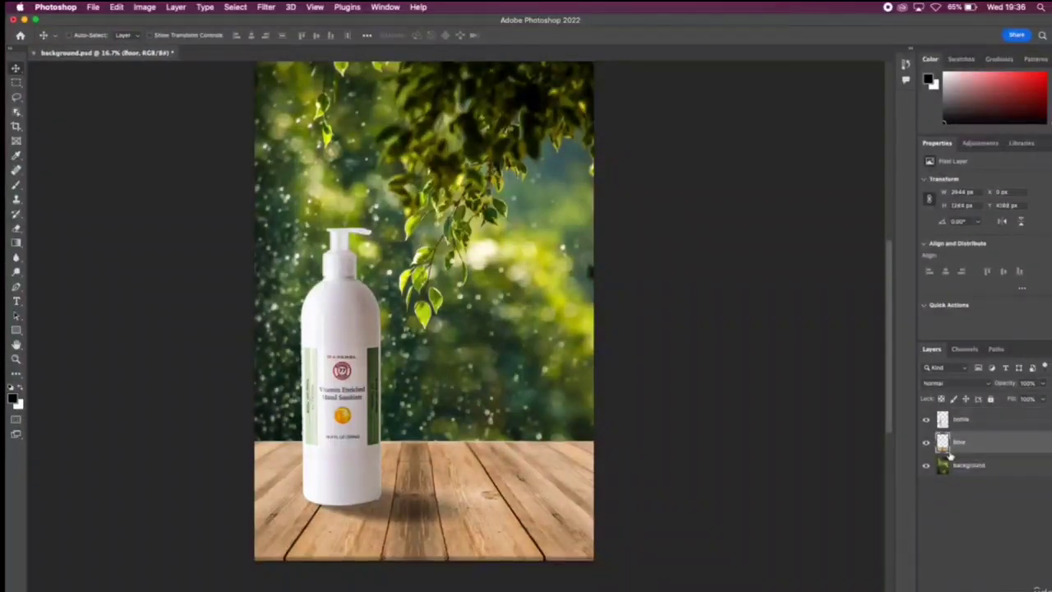
right_click(986, 448)
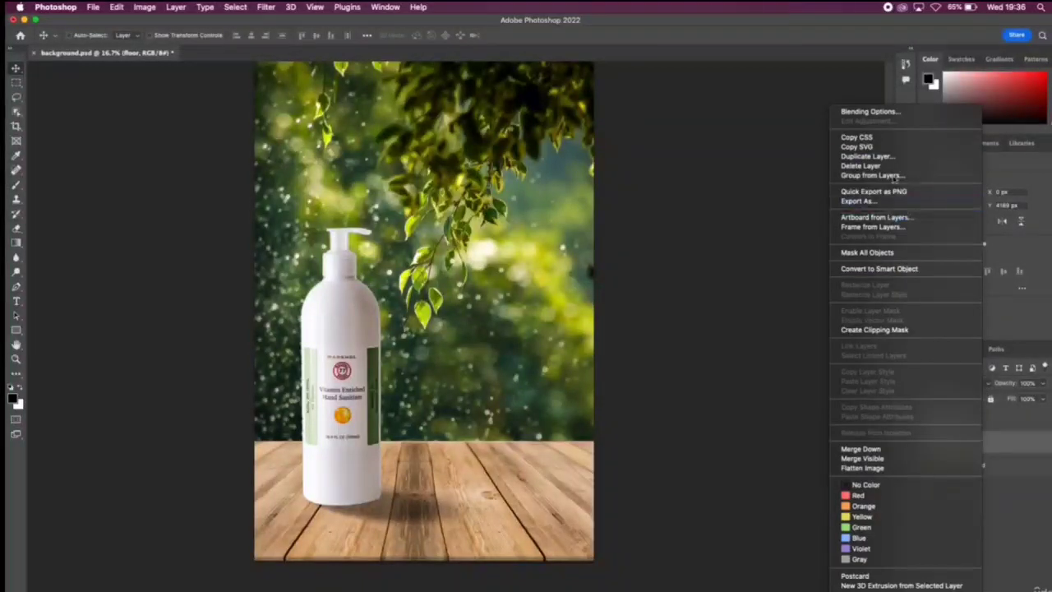
left_click(871, 156)
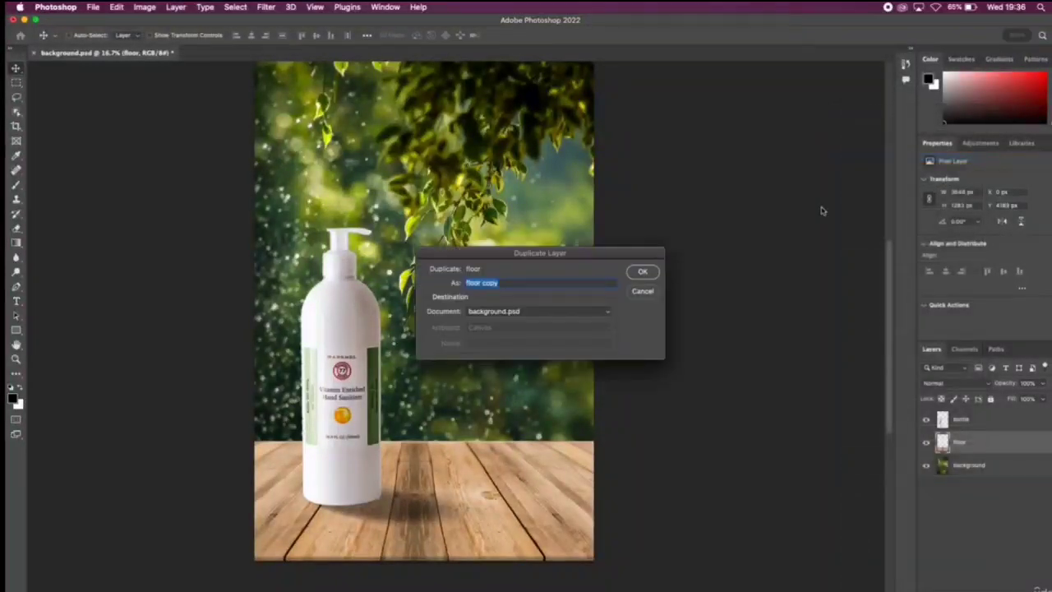
left_click(641, 272)
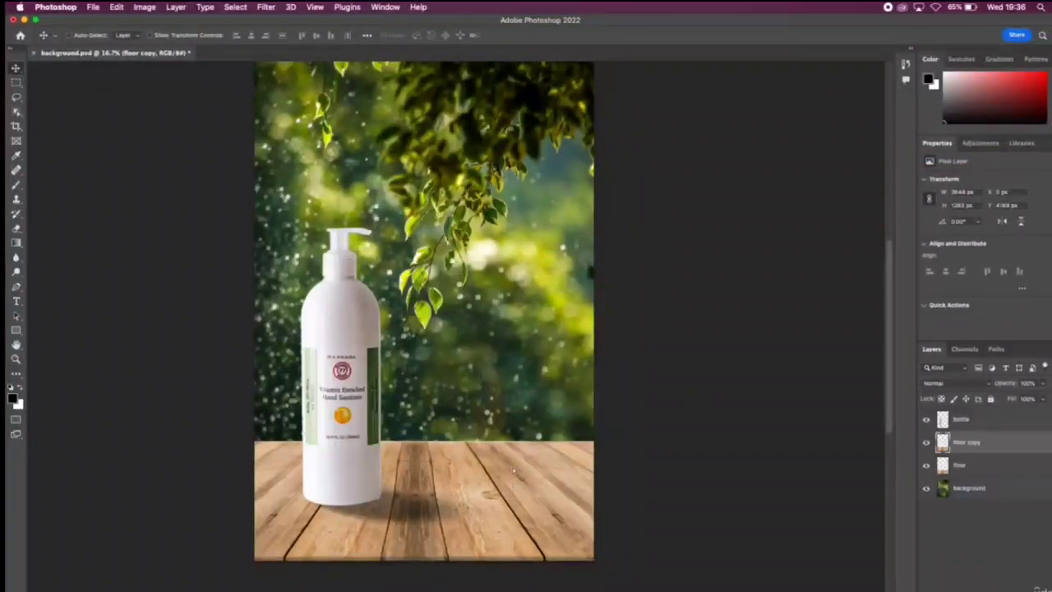
left_click_drag(513, 470, 554, 345)
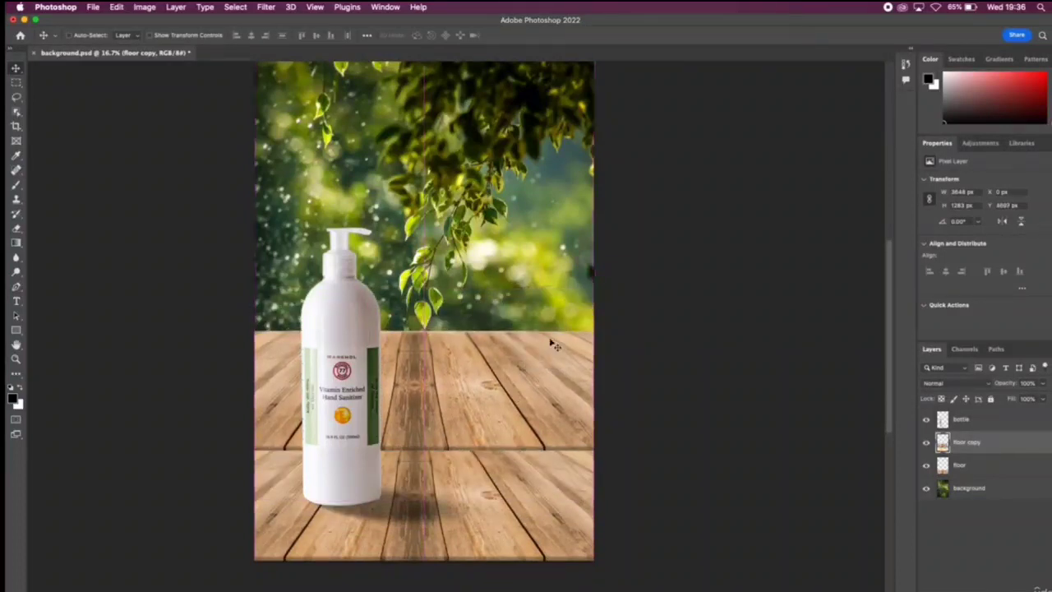
Step: Delete the floor copy layer, and duplicate the bottle layer as "bottle copy", placing the copy beside the original and slightly lower
key("Delete")
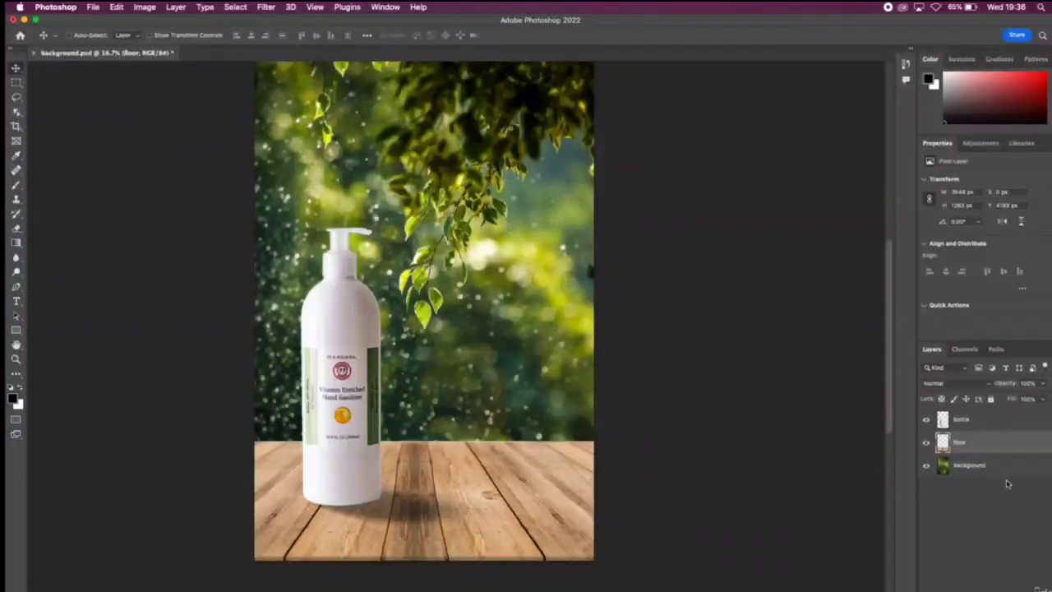
left_click(1019, 427)
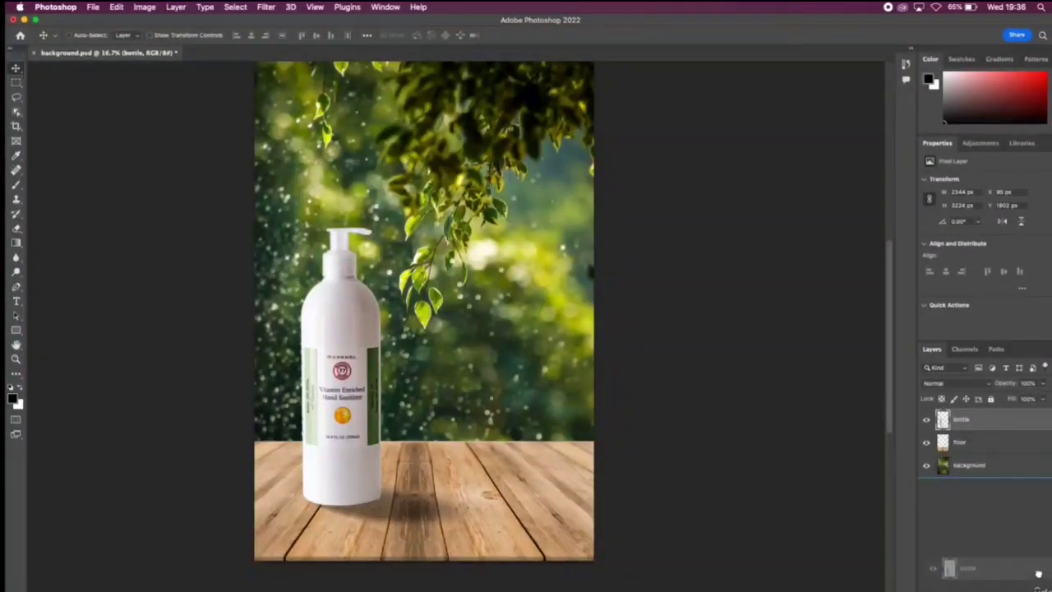
key("super+j")
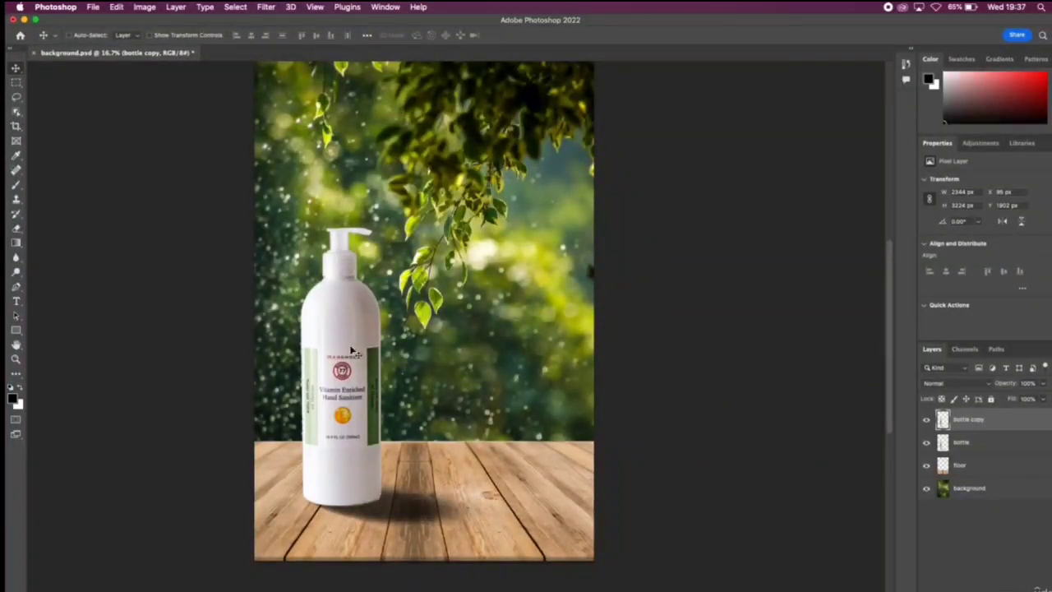
left_click_drag(356, 352, 465, 360)
left_click_drag(472, 356, 471, 355)
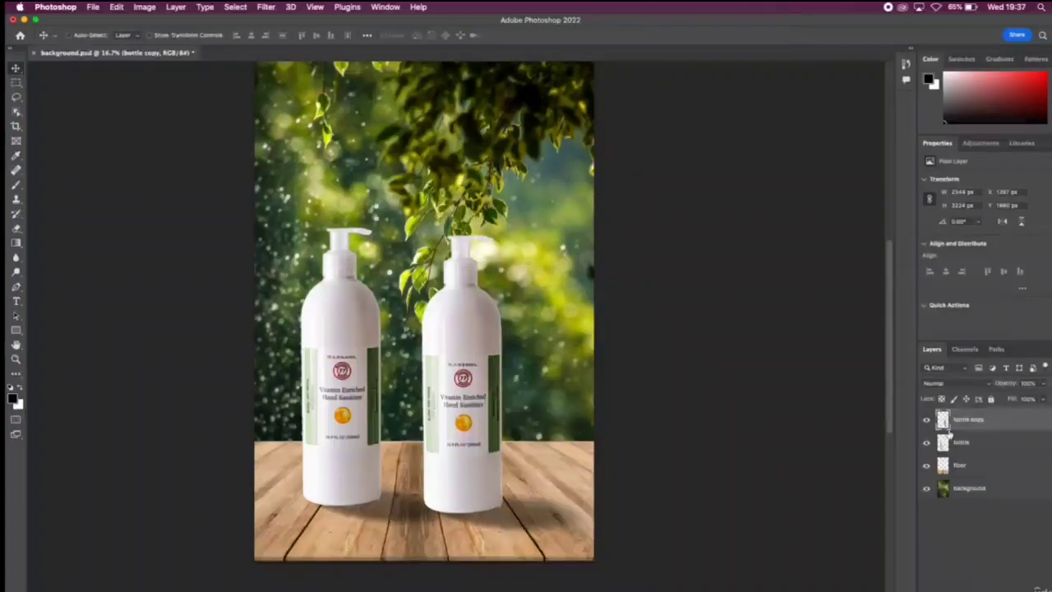
Step: Duplicate the bottle copy layer as "bottle copy 2" and shift both copies horizontally so they stand side by side without overlapping
left_click_drag(1015, 426, 1019, 585)
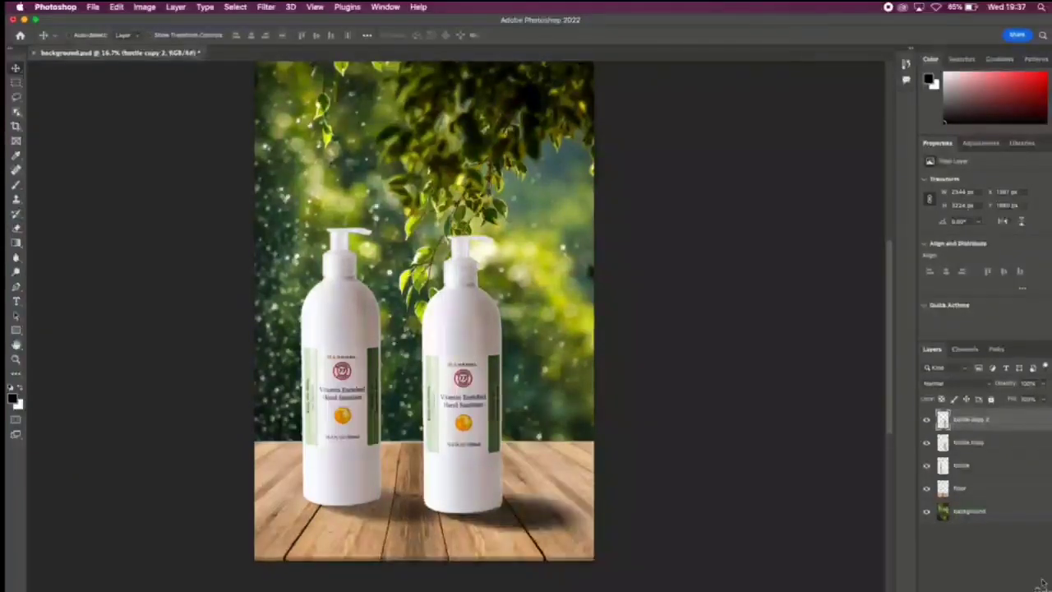
left_click_drag(474, 379, 540, 379)
left_click(968, 443)
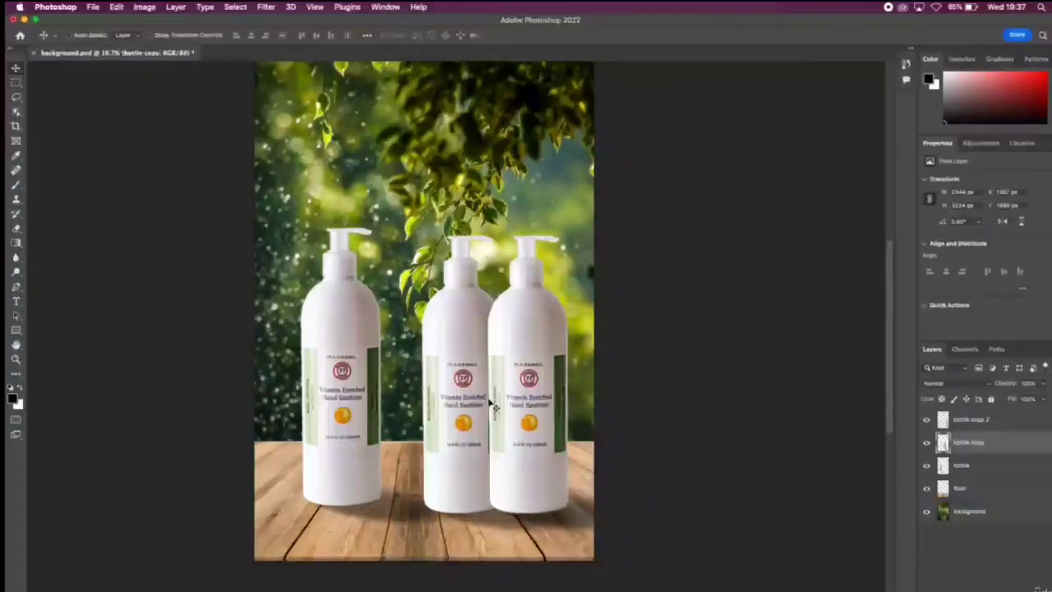
left_click_drag(456, 400, 439, 400)
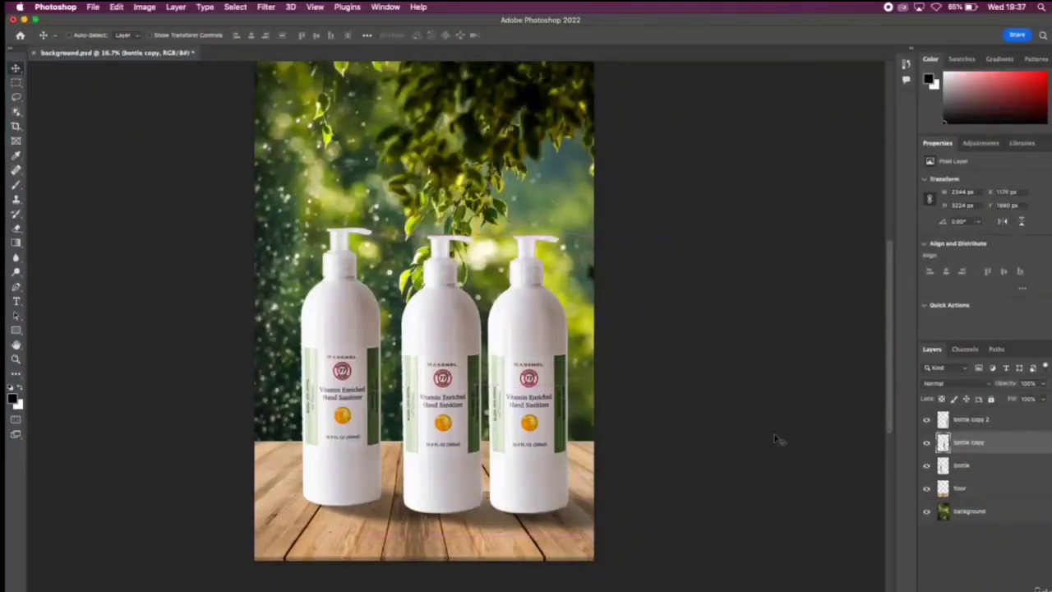
left_click(997, 426)
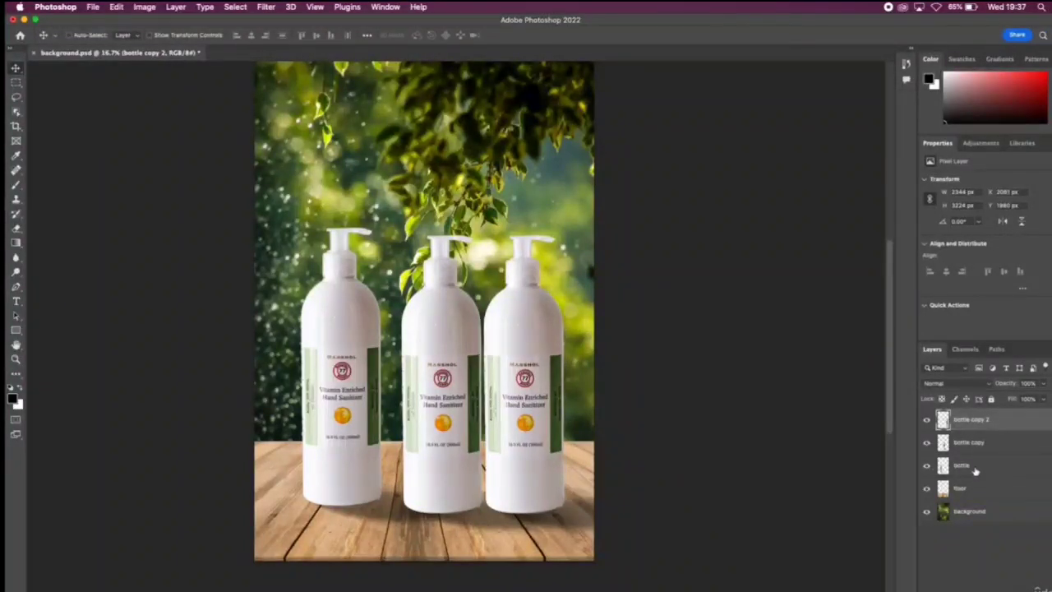
Step: Move the original bottle slightly to the left to adjust the spacing of the three bottles on the floor
left_click(998, 465)
left_click_drag(346, 398, 330, 399)
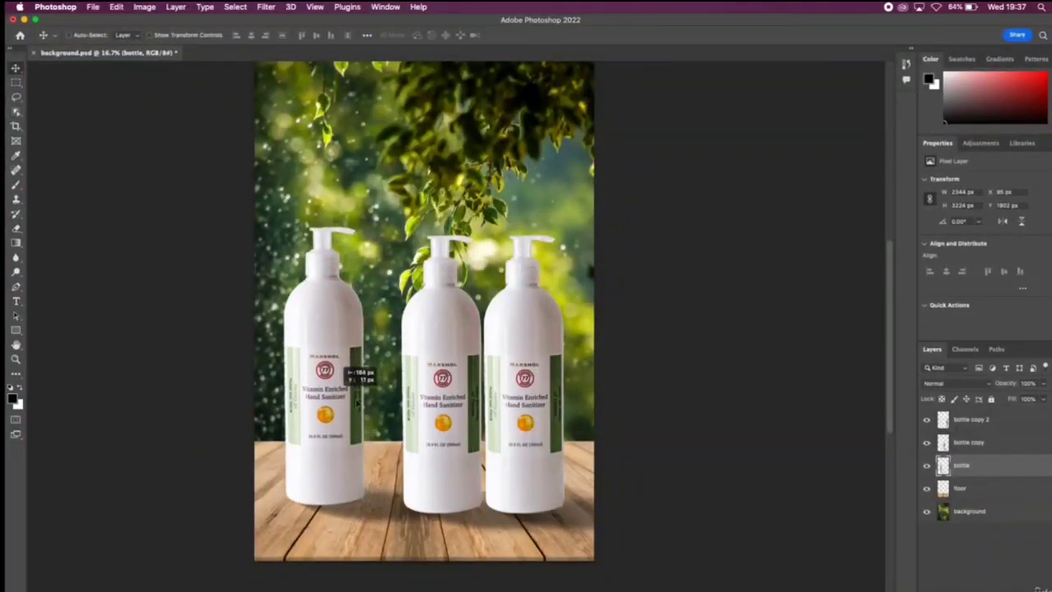
mouse_move(433, 410)
left_mouse_down()
mouse_move(423, 404)
mouse_move(446, 398)
left_mouse_up()
left_click(966, 446)
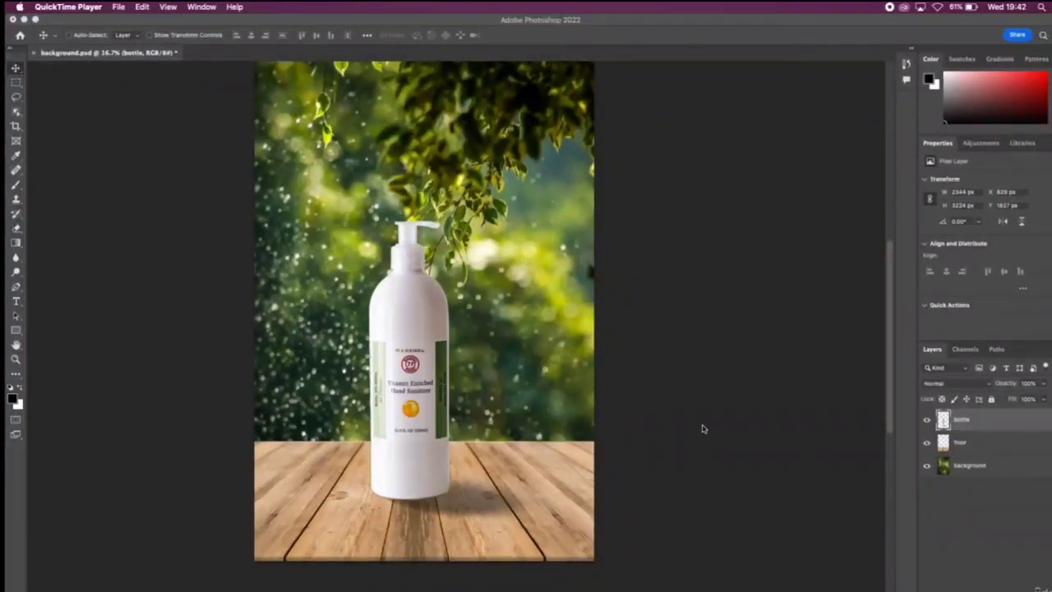
Step: Preview Multiply and other blend modes on the floor layer without applying any of them
left_click(1008, 450)
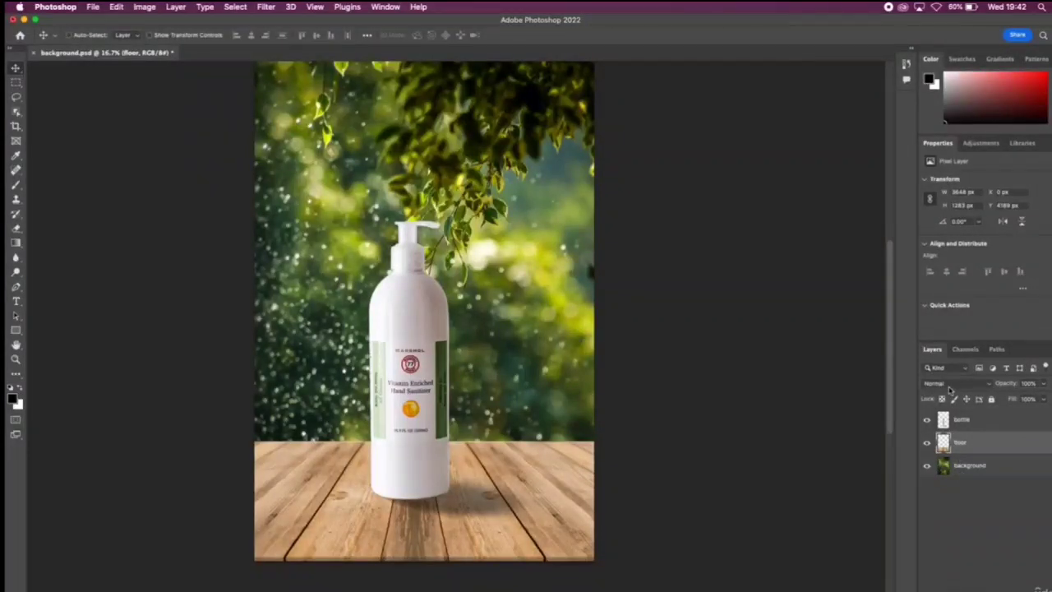
left_click(950, 386)
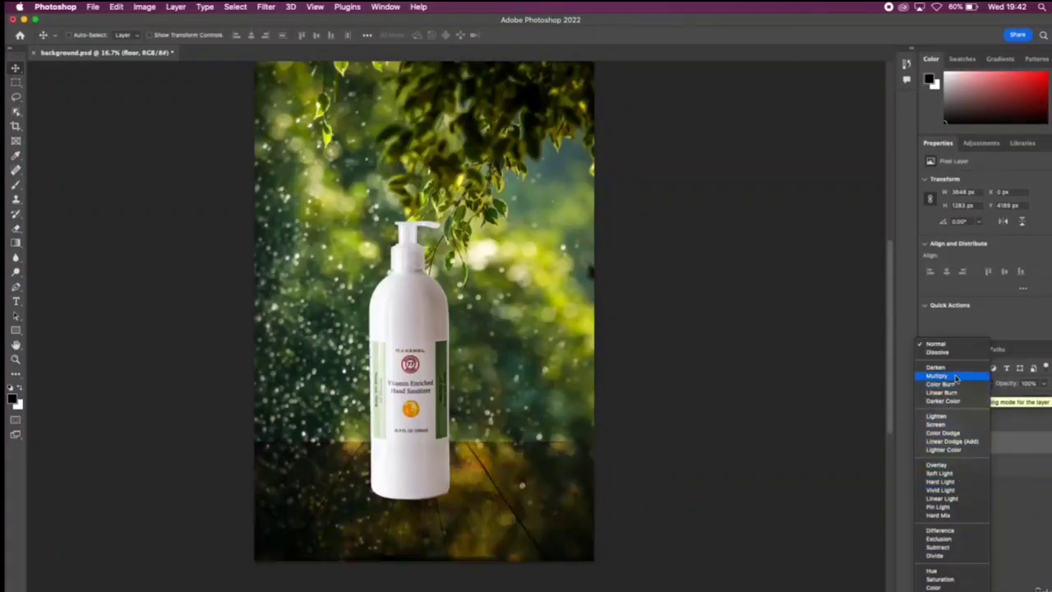
left_click(1027, 353)
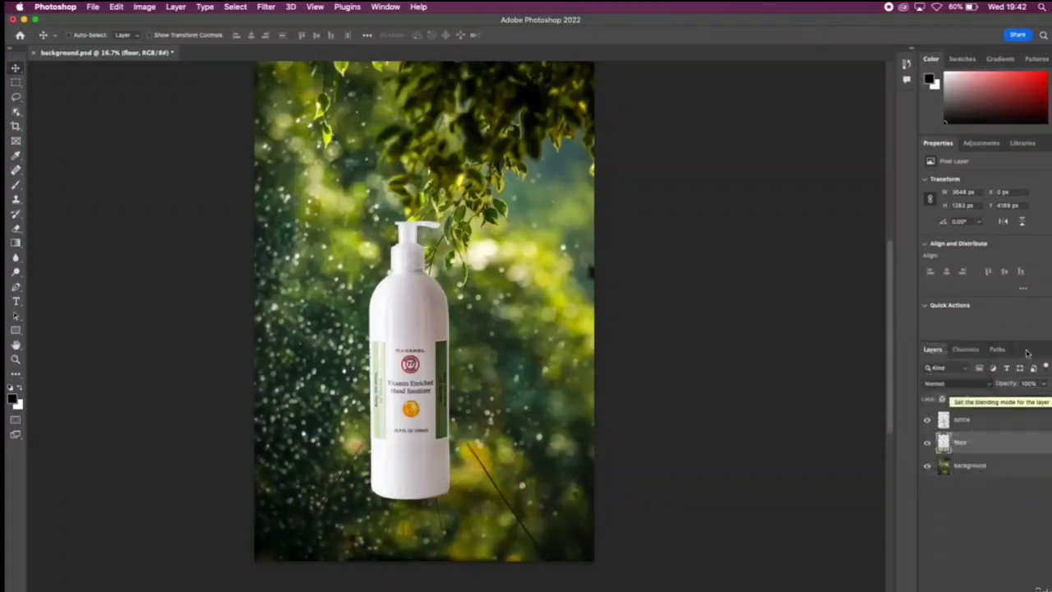
Step: Try the Color Burn, Soft Light and Pin Light blend modes on the bottle layer and return it to Normal
left_click(968, 424)
left_click(966, 383)
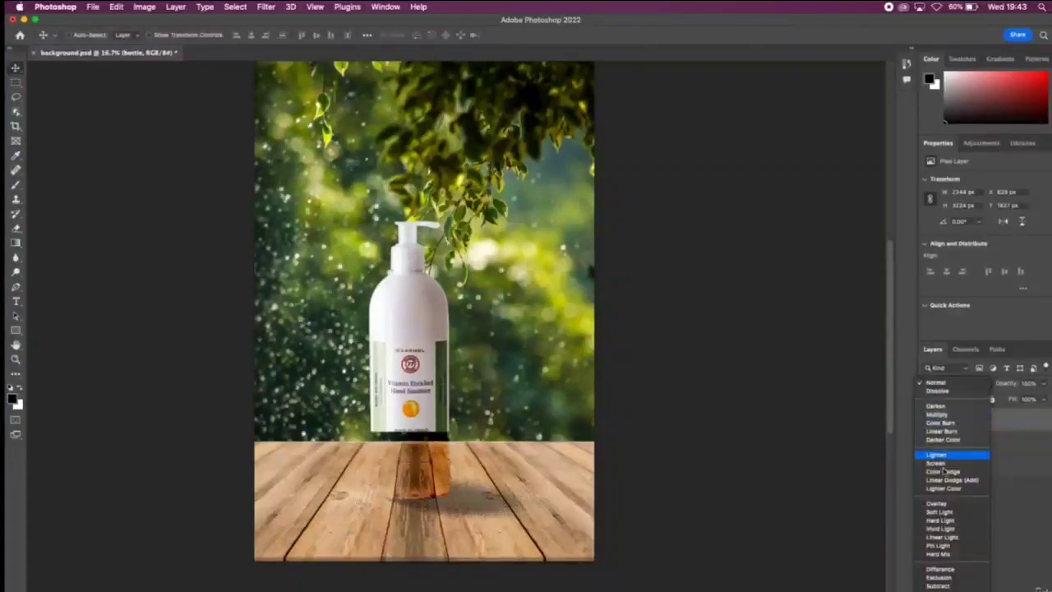
left_click(945, 423)
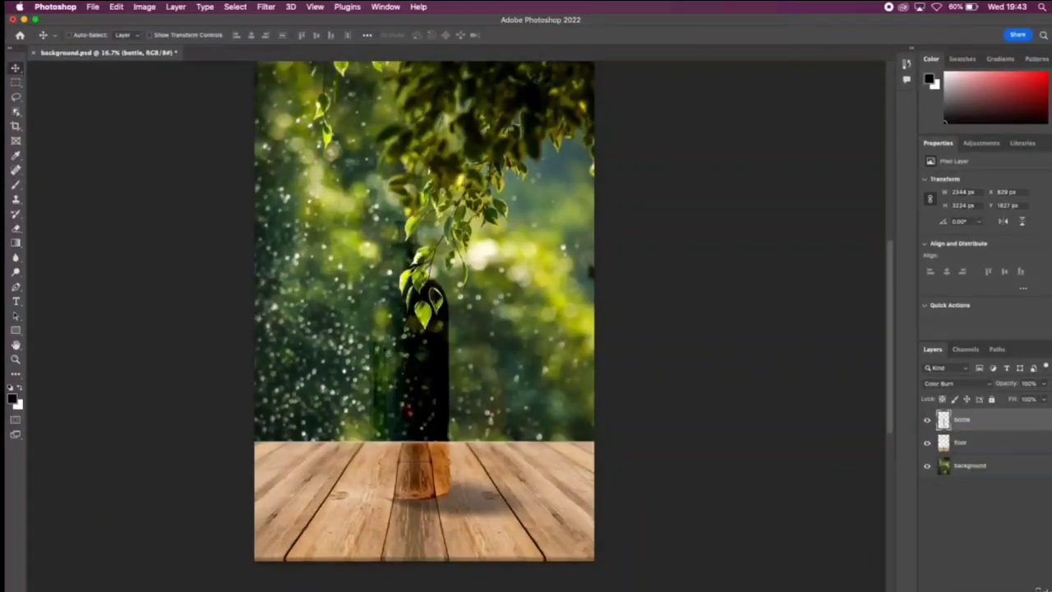
left_click(953, 383)
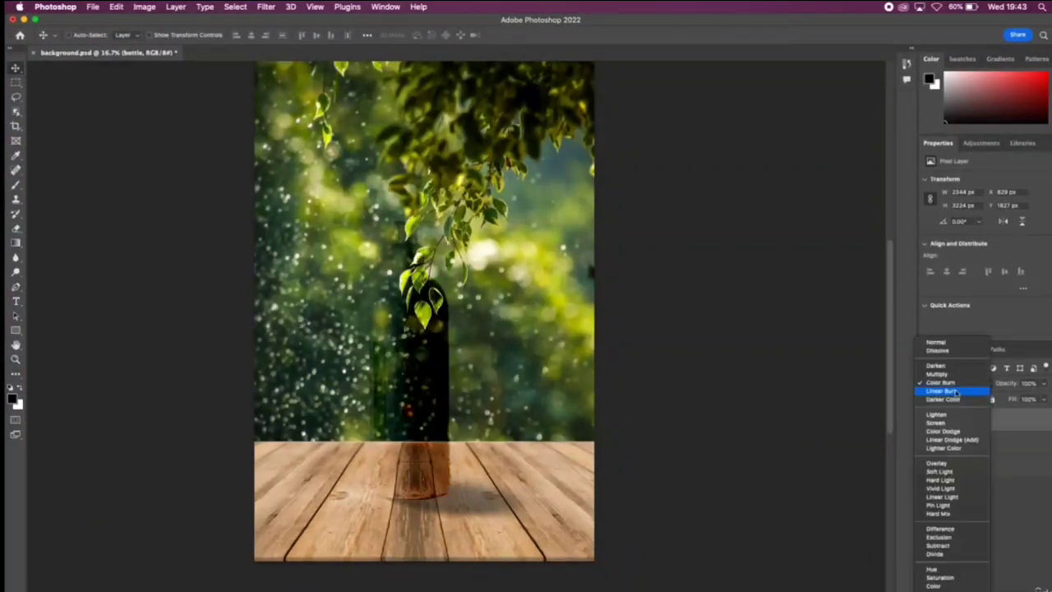
left_click(949, 470)
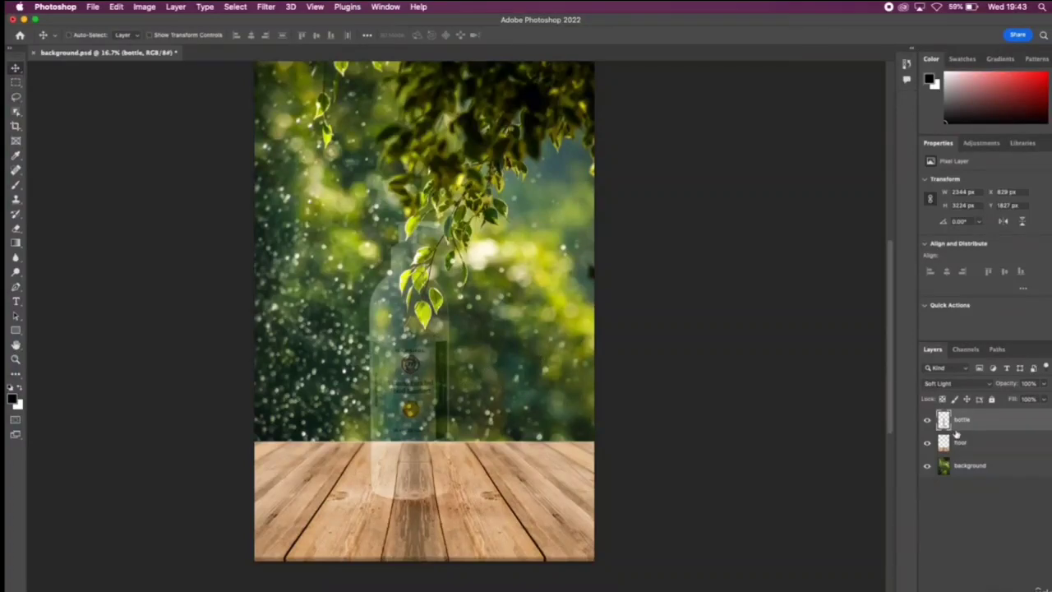
left_click(951, 384)
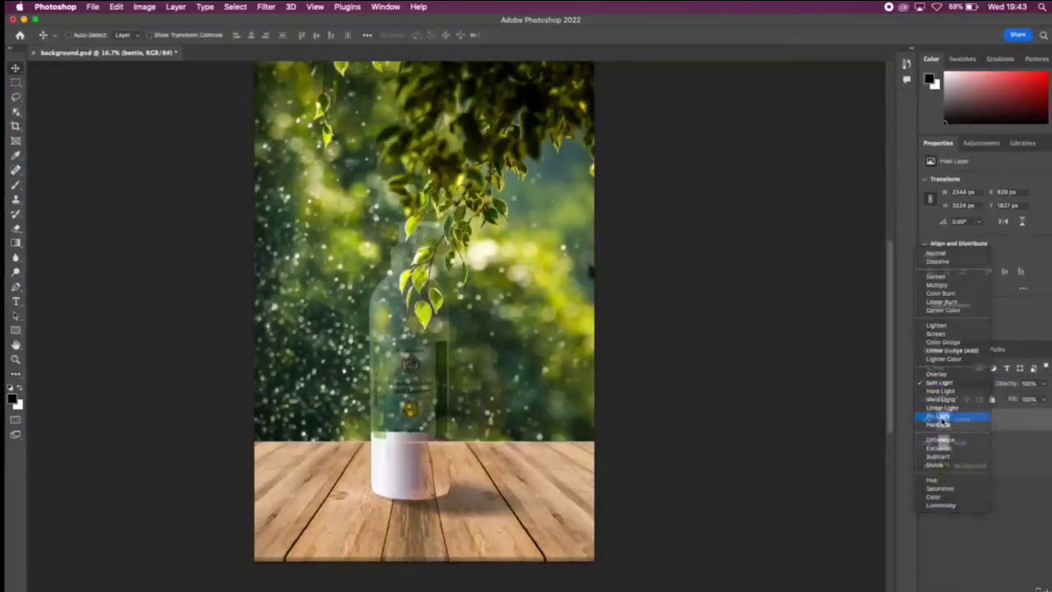
left_click(945, 419)
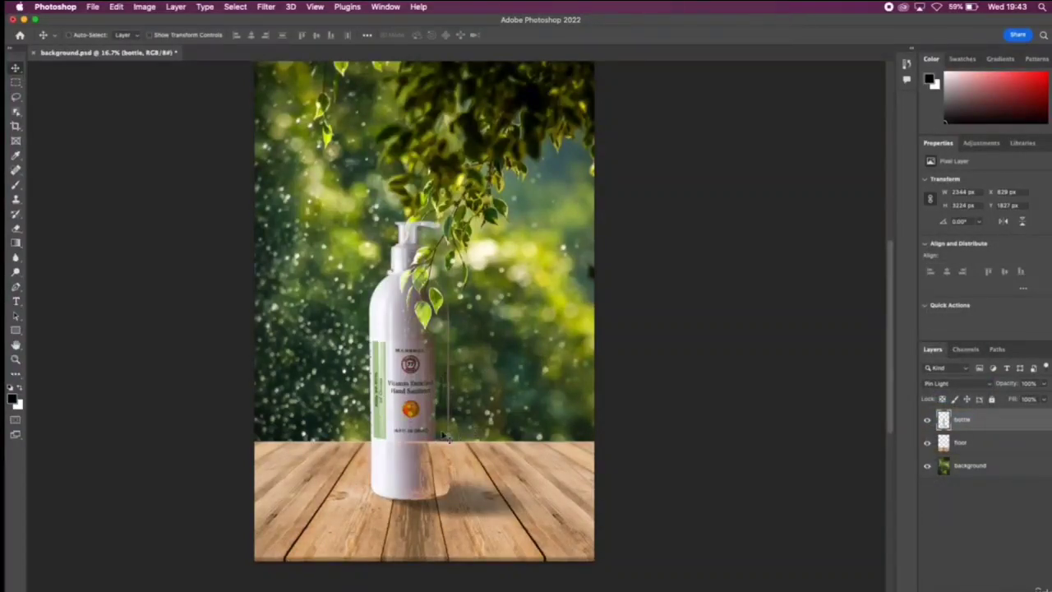
left_click(953, 385)
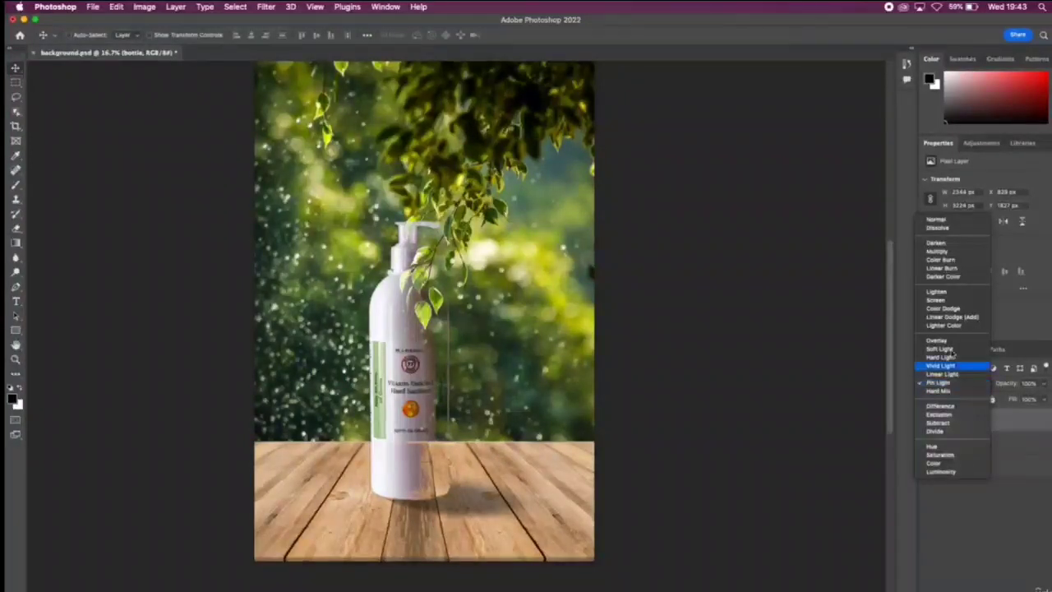
left_click(937, 219)
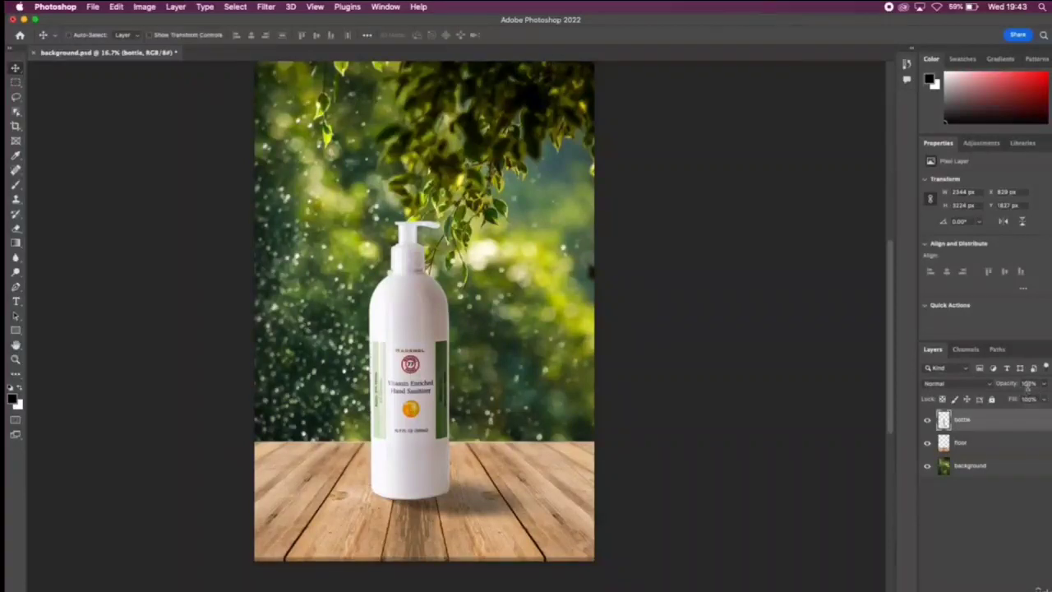
Step: Try lower opacity values on the bottle layer and restore it to 100%
left_click(1044, 384)
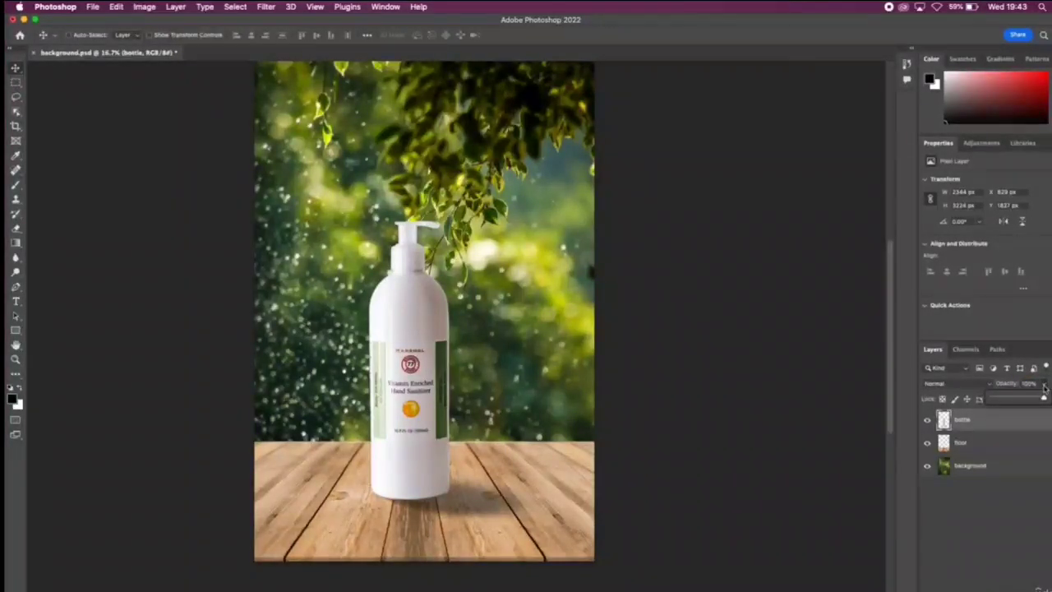
mouse_move(1039, 400)
left_mouse_down()
mouse_move(991, 399)
mouse_move(1044, 400)
left_mouse_up()
left_click(1015, 399)
left_click_drag(1023, 401, 1045, 399)
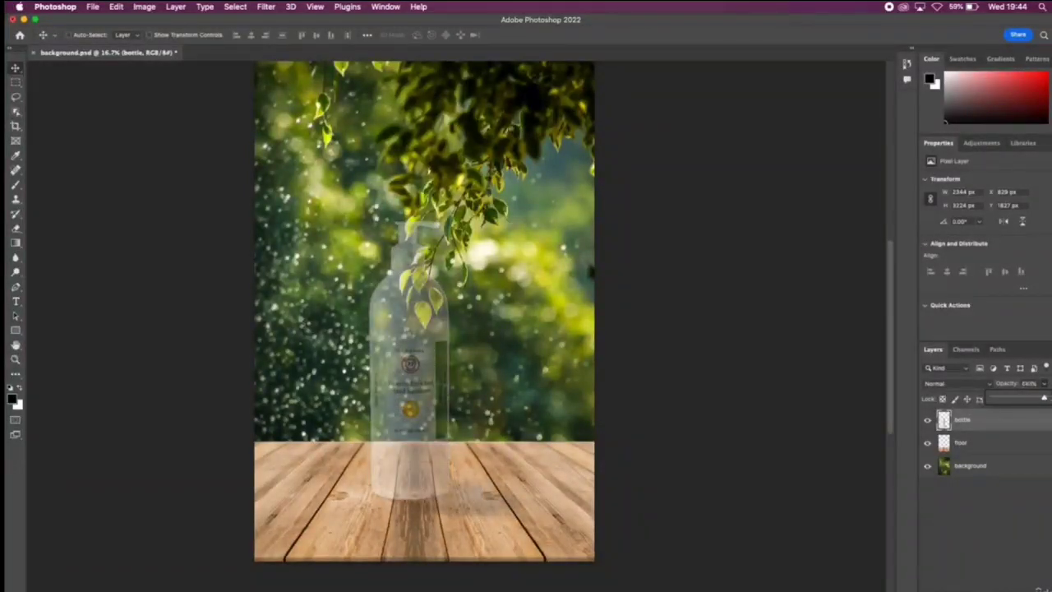
Step: Try lower Opacity and Fill values on the floor layer and restore both to 100%
left_click(974, 448)
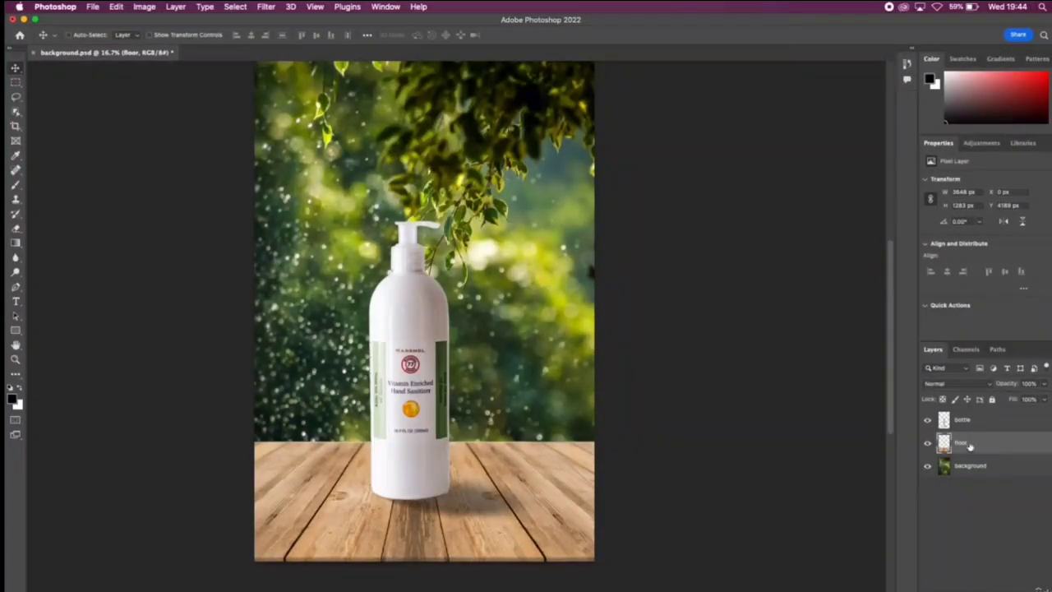
left_click(1043, 384)
mouse_move(1034, 399)
left_mouse_down()
mouse_move(1007, 400)
mouse_move(1045, 399)
left_mouse_up()
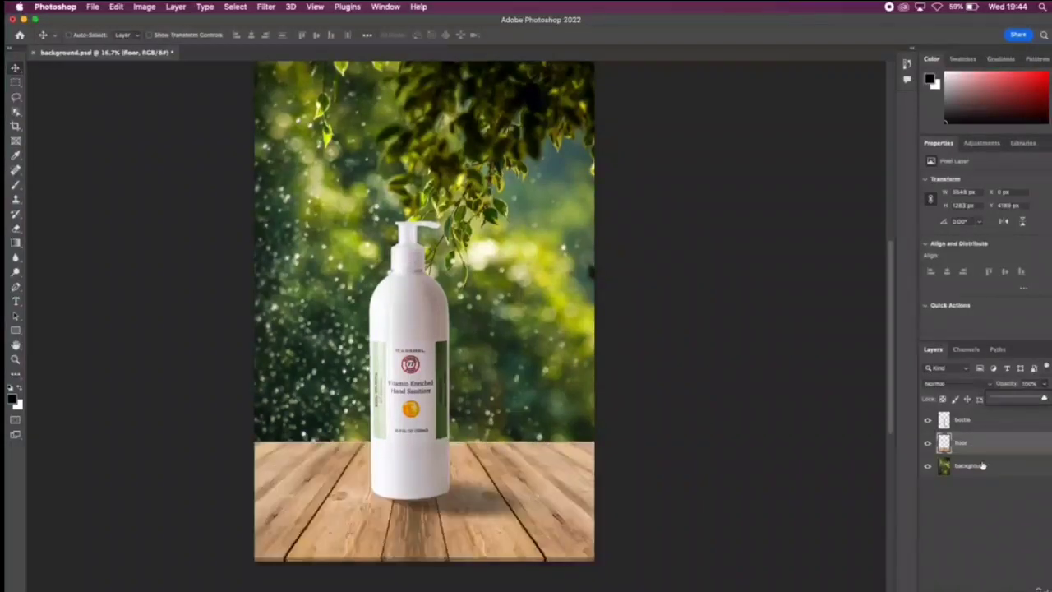
left_click(1006, 443)
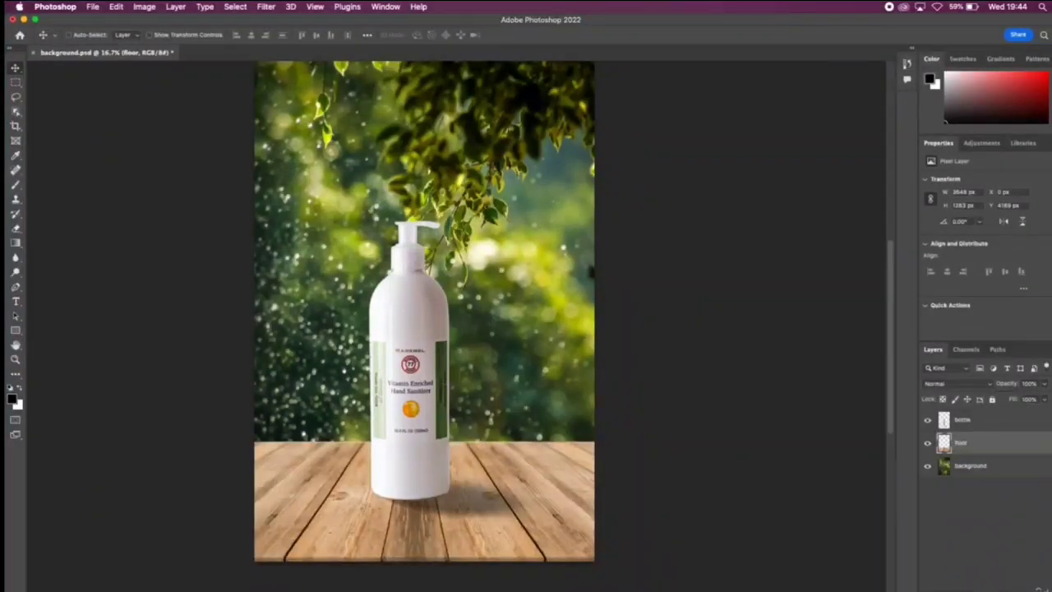
left_click(1045, 401)
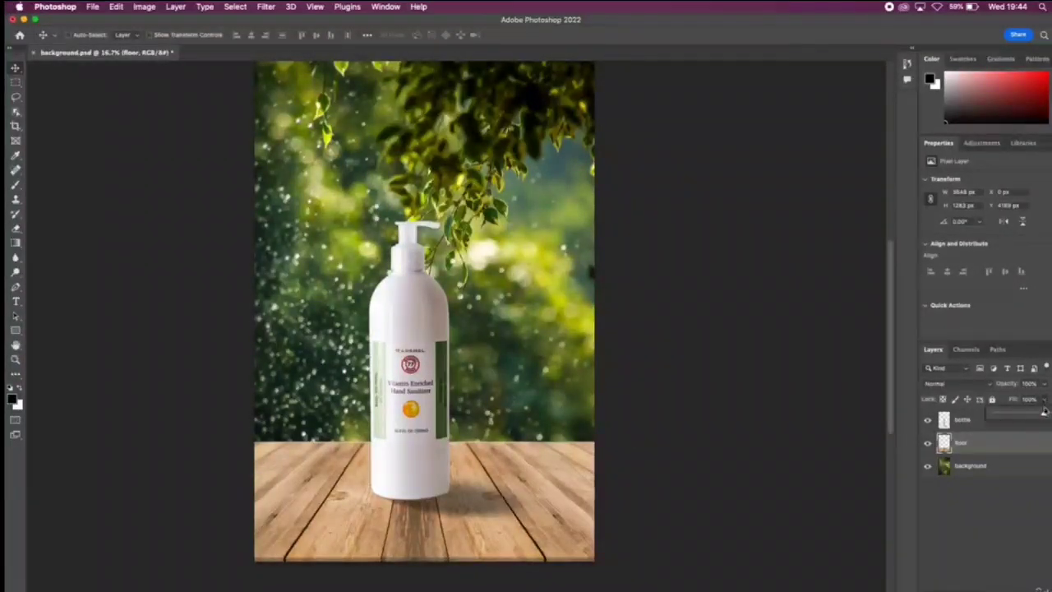
mouse_move(1044, 411)
left_mouse_down()
mouse_move(1005, 418)
mouse_move(1041, 421)
mouse_move(1044, 412)
left_mouse_up()
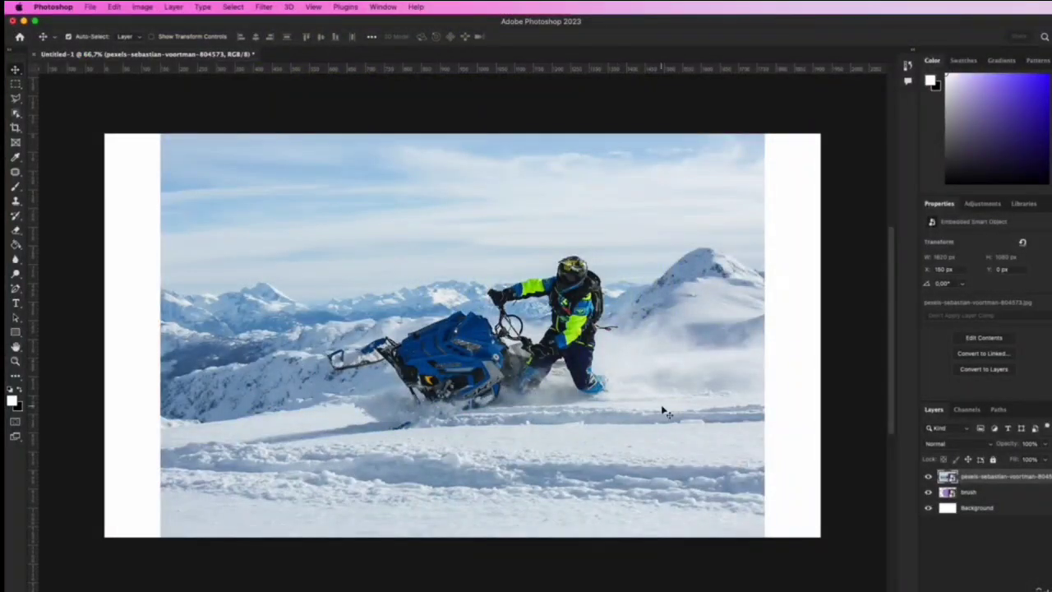
Step: Clip the snowmobile photo to the brush layer with a clipping mask, and release the mask again
right_click(980, 481)
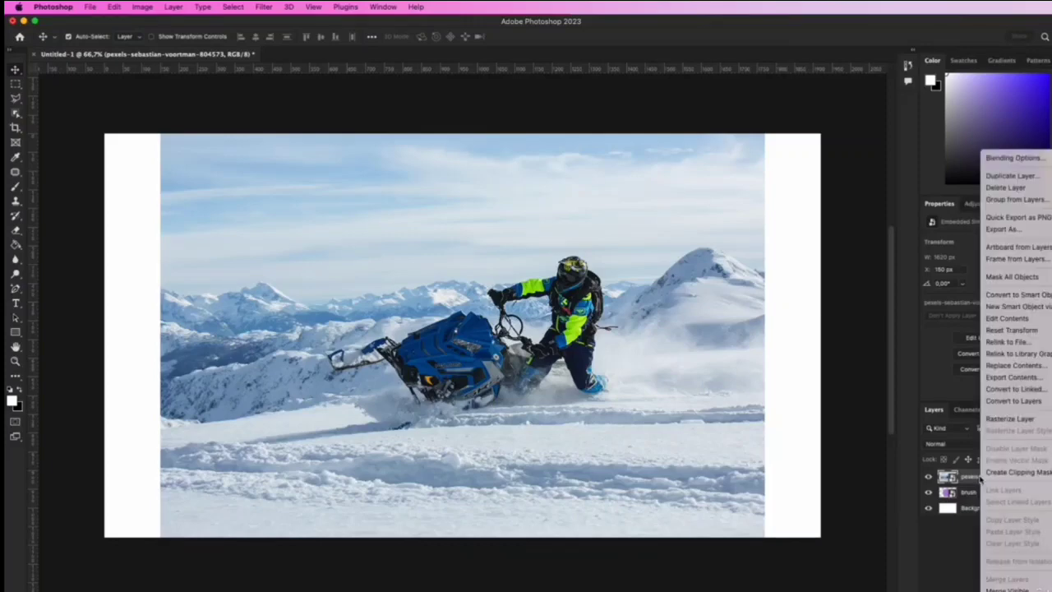
left_click(999, 474)
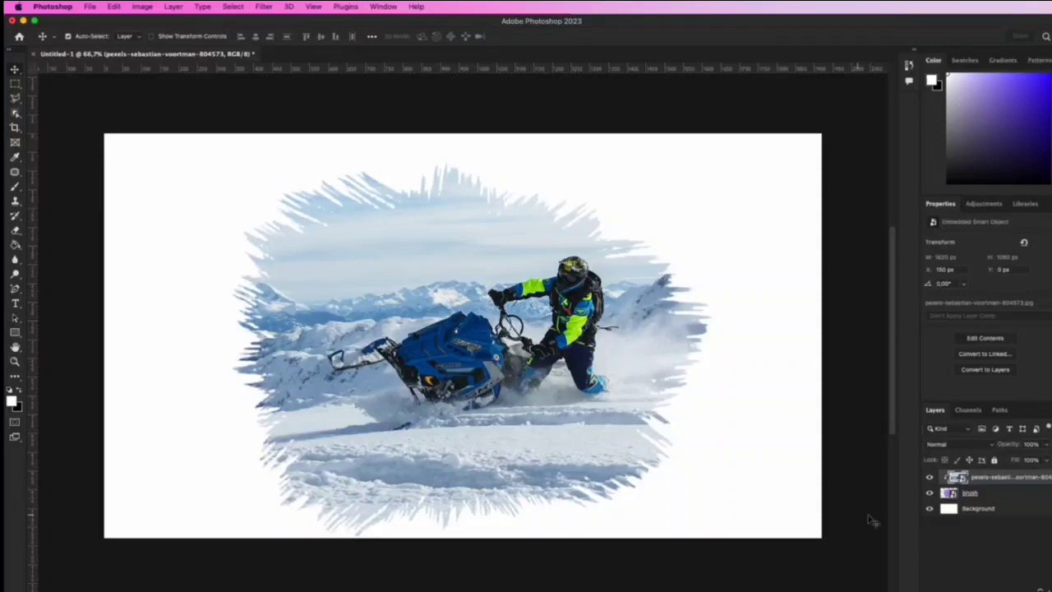
right_click(978, 480)
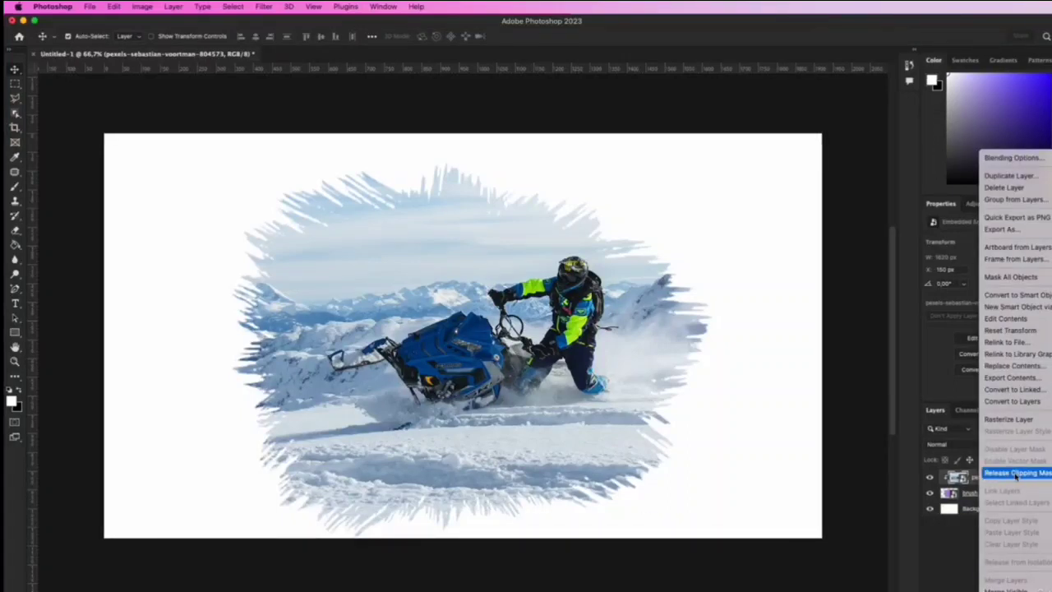
left_click(1013, 474)
Step: Switch to Finder and open the PNG cut-out of the man from the "10 clliping mask" folder in Photoshop
key("super+Tab")
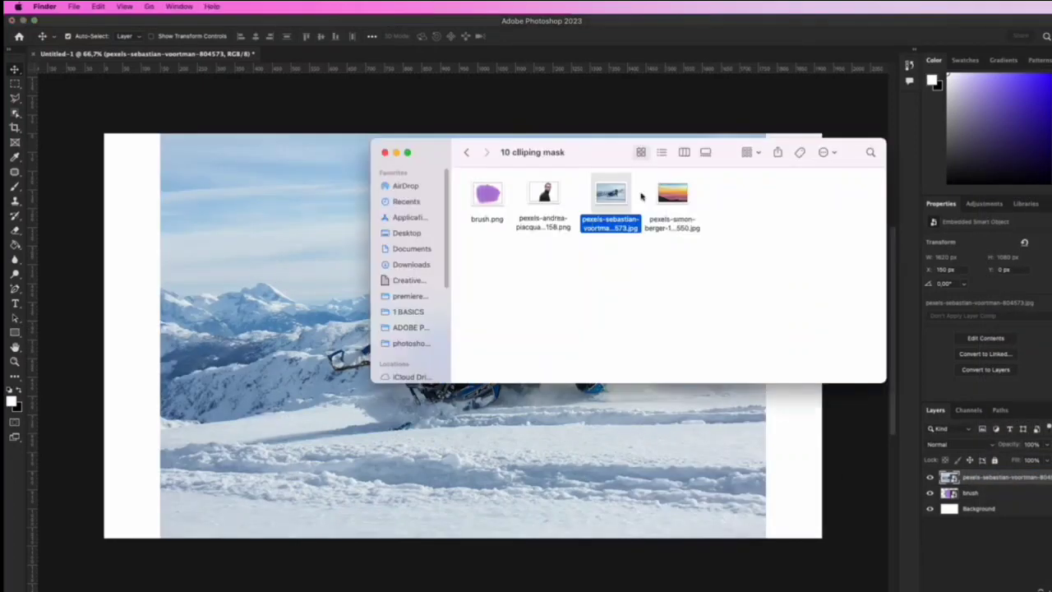
left_click(545, 196)
right_click(541, 195)
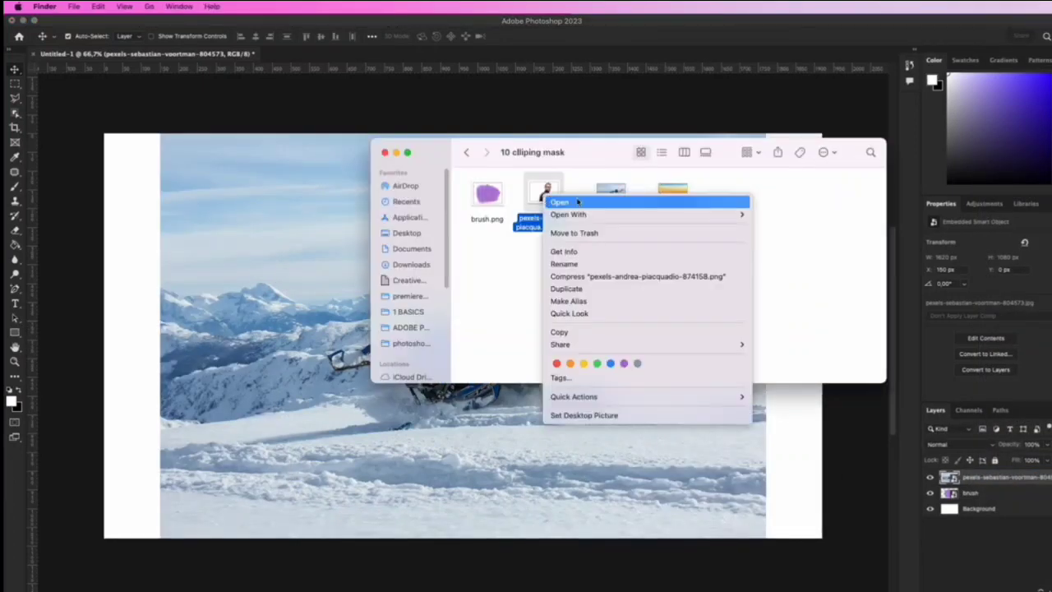
mouse_move(645, 218)
left_click(789, 234)
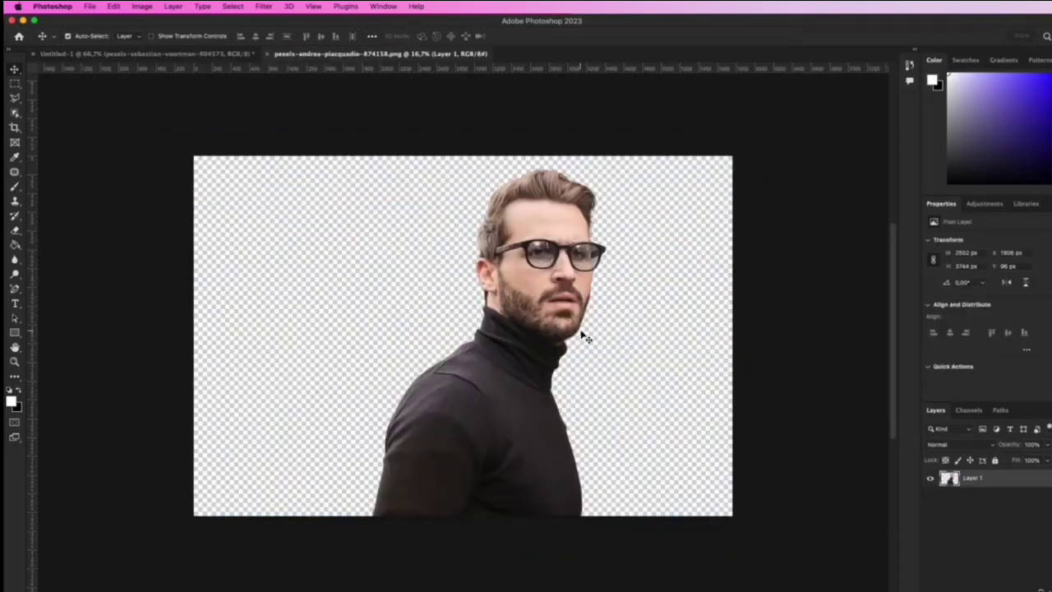
Step: Place the sunset mountain photo from the "10 clliping mask" Finder folder above the man and scale it to about 126%, spanning the canvas width
key("super+Tab")
left_click(679, 201)
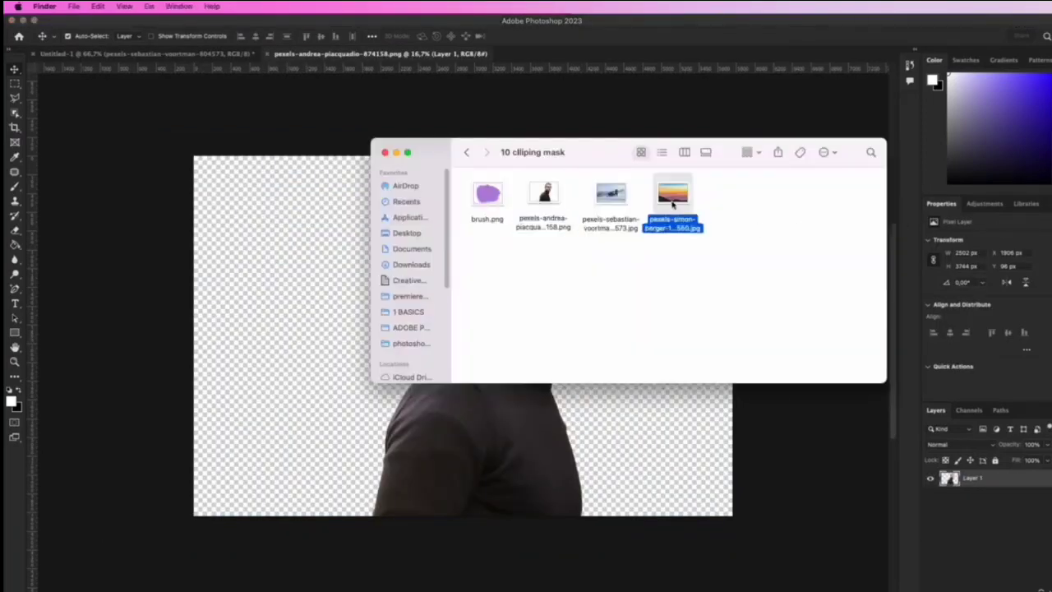
left_click_drag(680, 202, 513, 407)
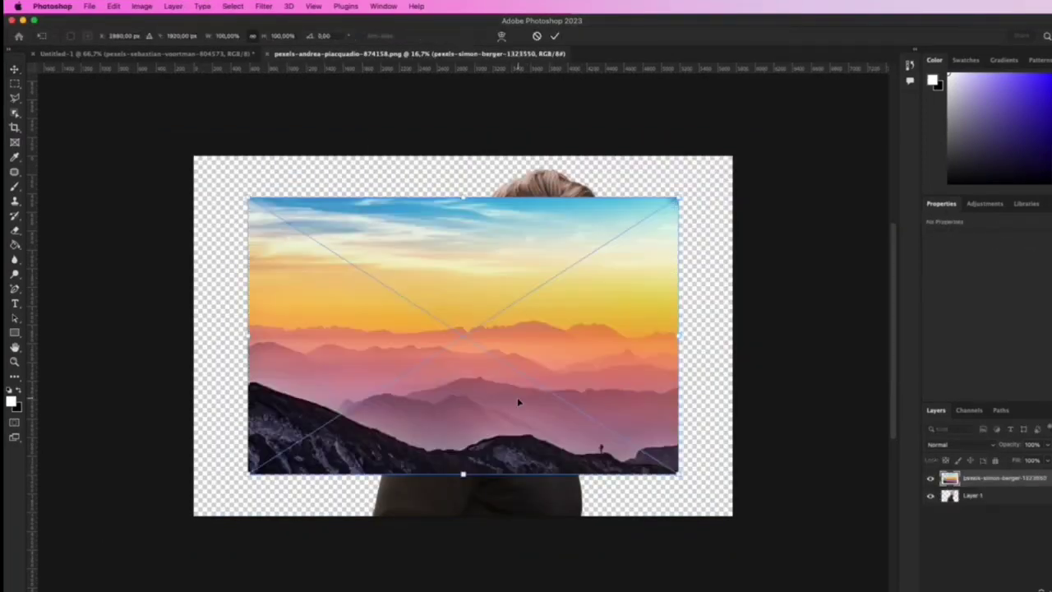
left_click_drag(463, 199, 464, 164)
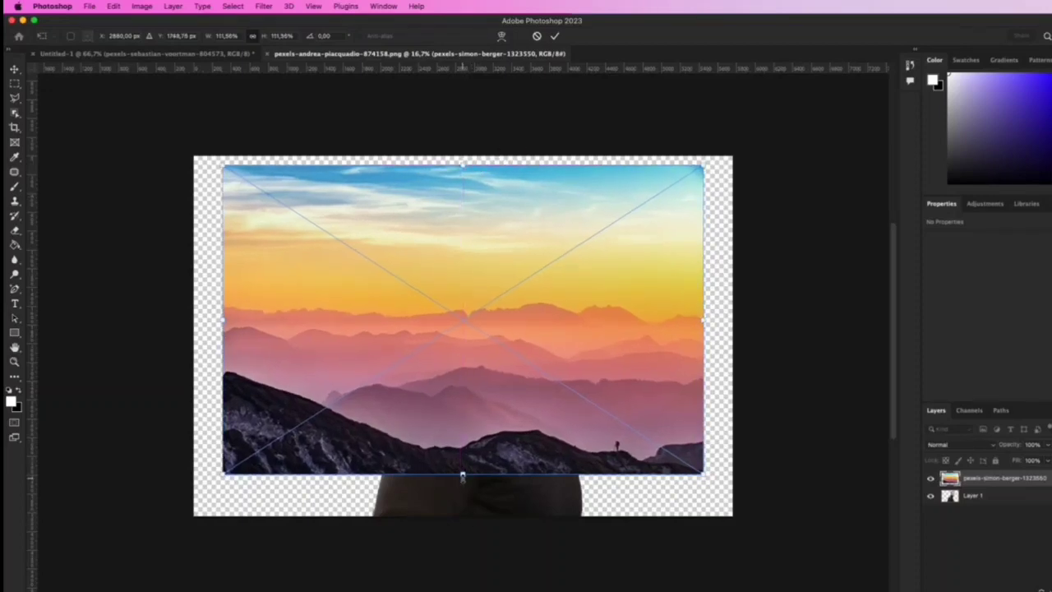
left_click_drag(462, 475, 479, 517)
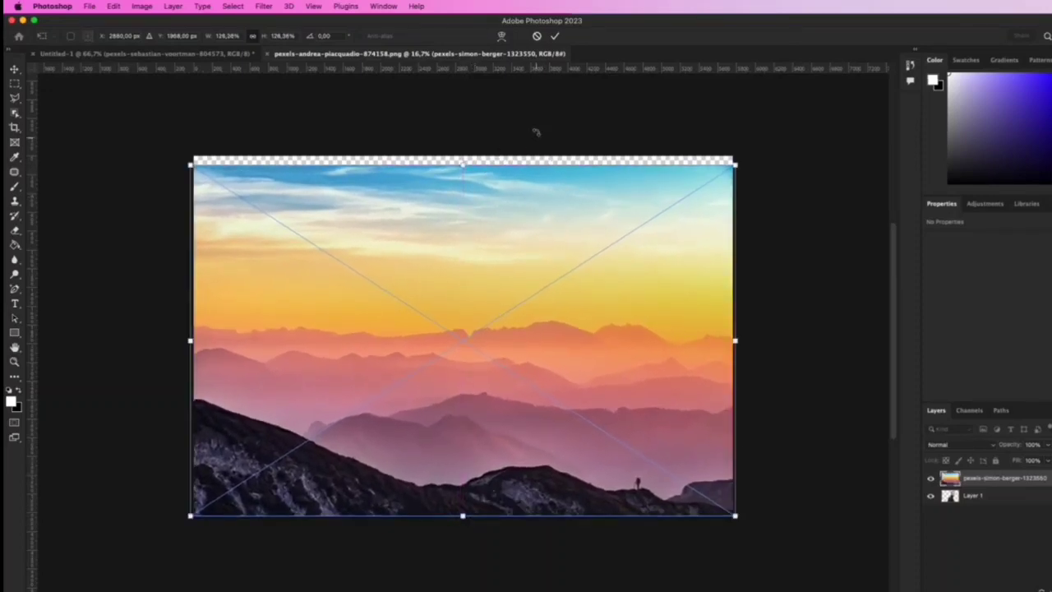
left_click(556, 38)
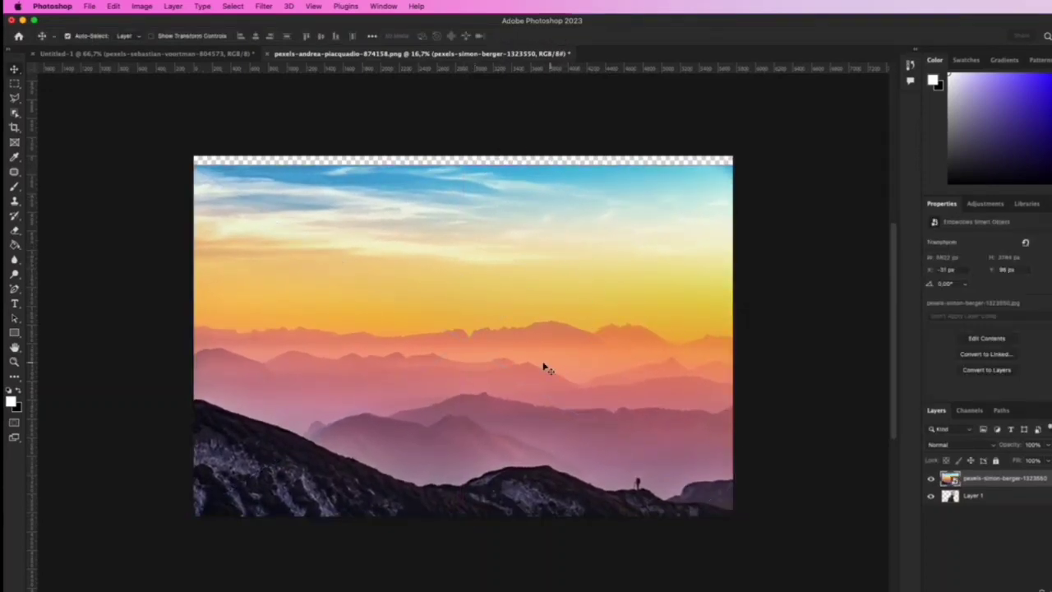
Step: Toggle the sunset layer's visibility off and on, and clip it to the man's layer with a clipping mask
left_click(931, 479)
left_click(931, 479)
right_click(978, 482)
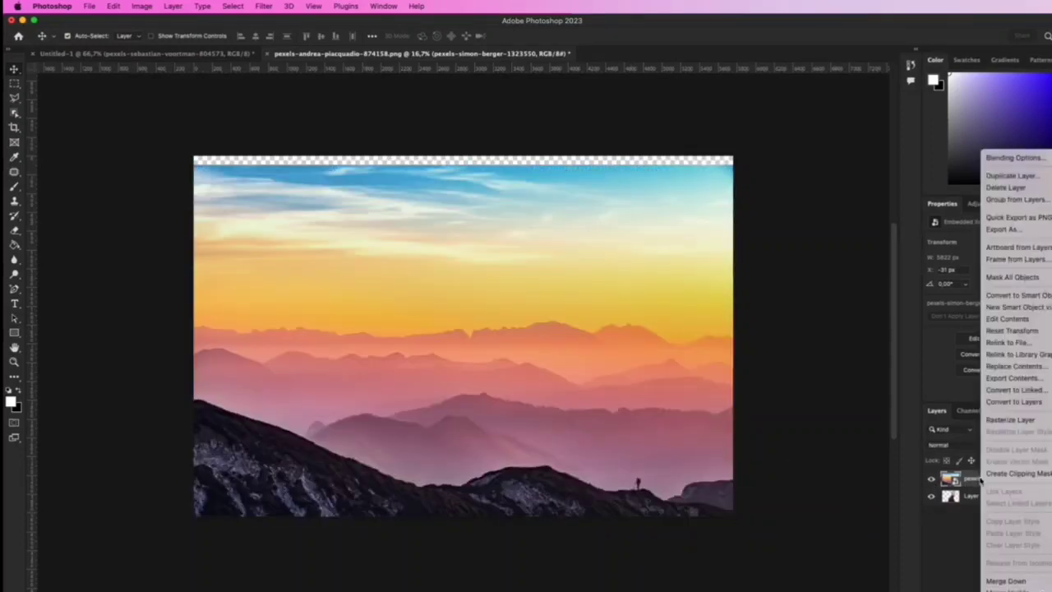
left_click(1023, 476)
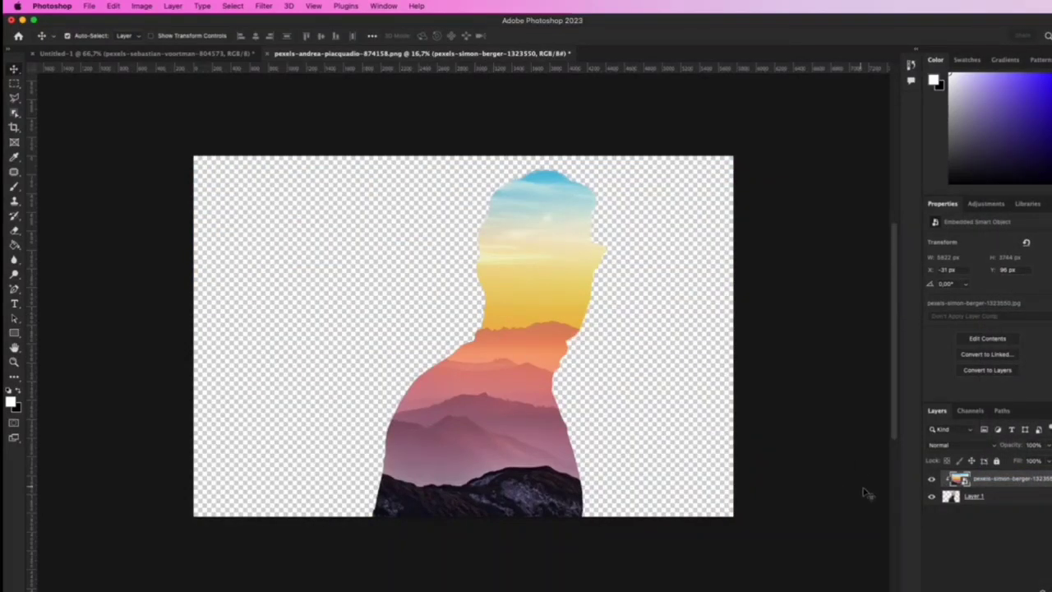
Step: Try the Multiply blend mode on the clipped sunset layer
left_click(967, 445)
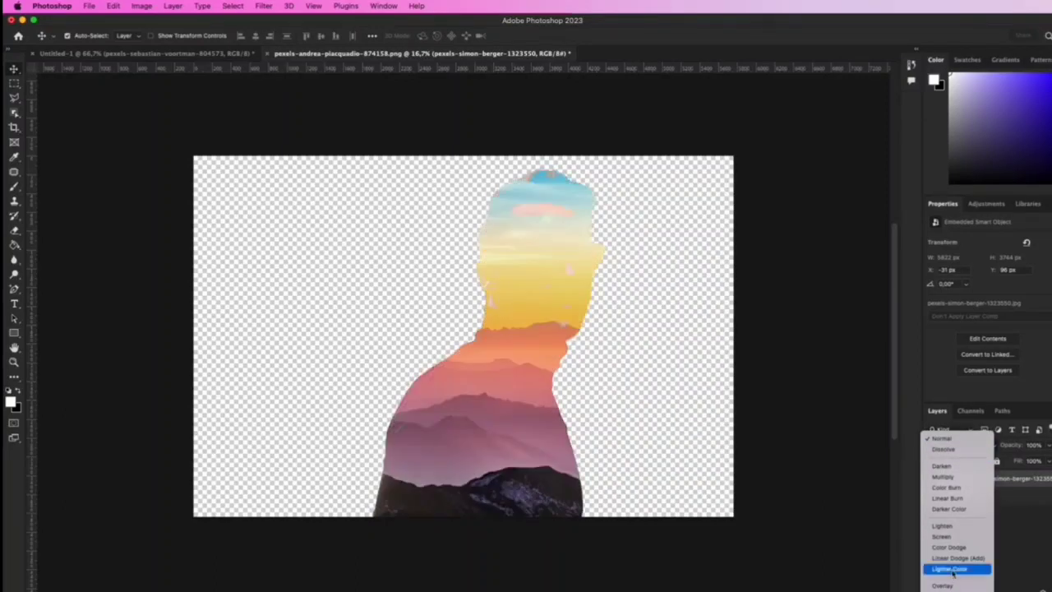
left_click(959, 478)
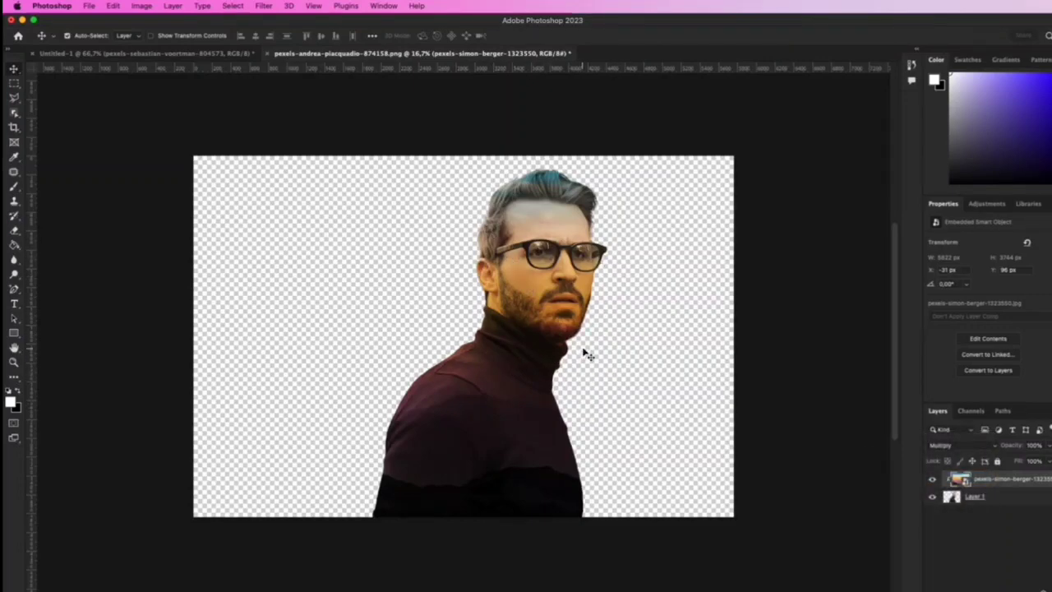
Step: Set the clipped sunset layer's blend mode to Hard Light and lower its opacity to about 45%
left_click(985, 447)
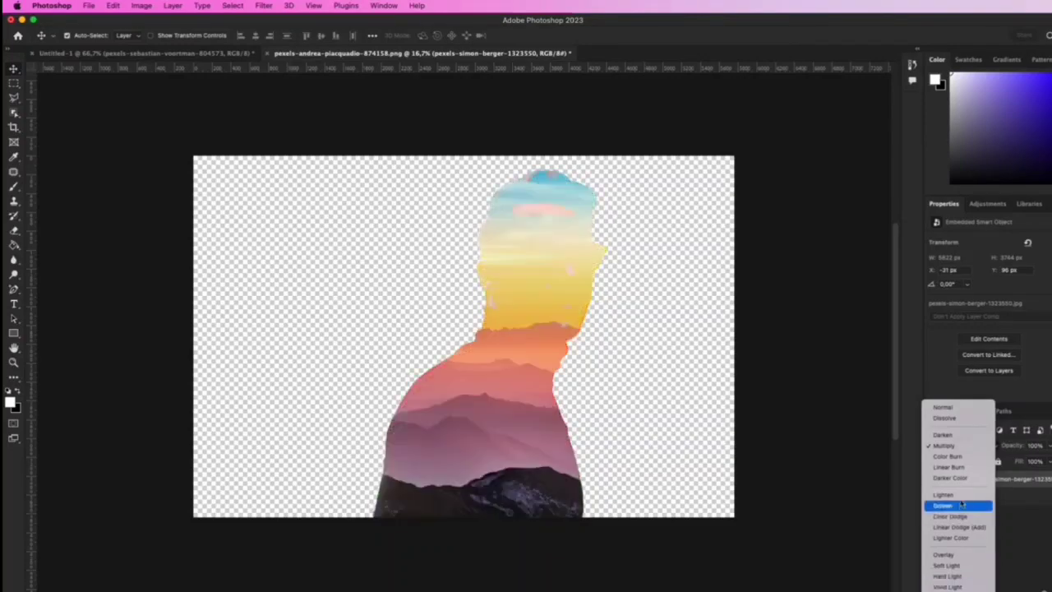
left_click(953, 575)
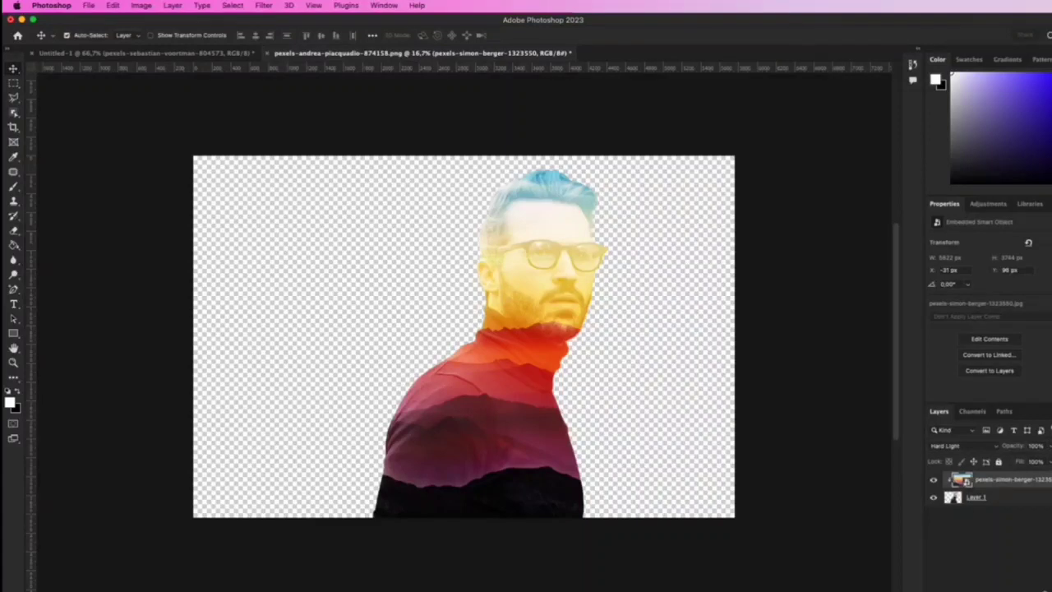
left_click(1048, 445)
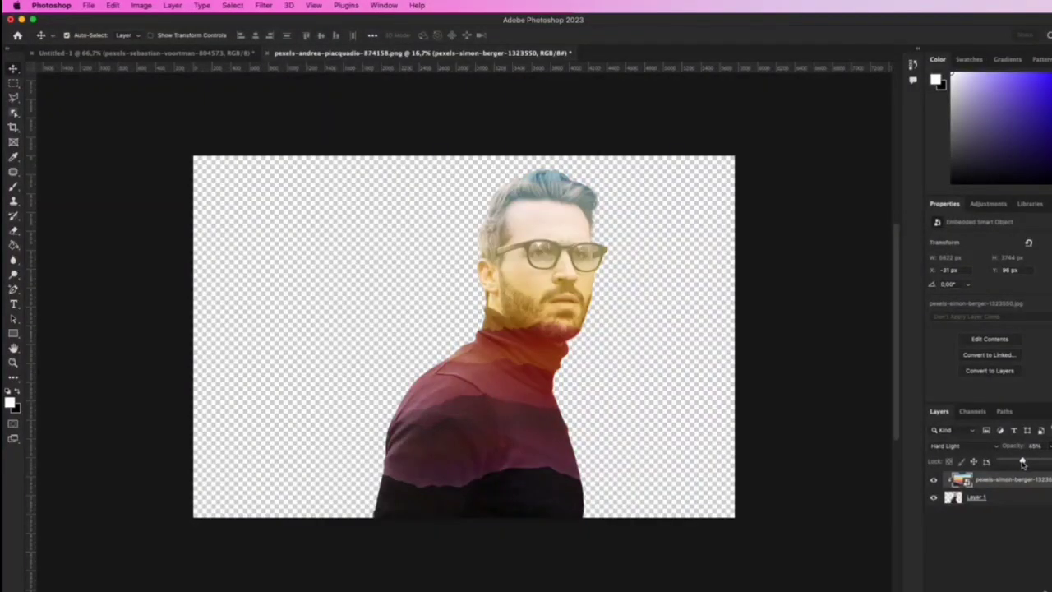